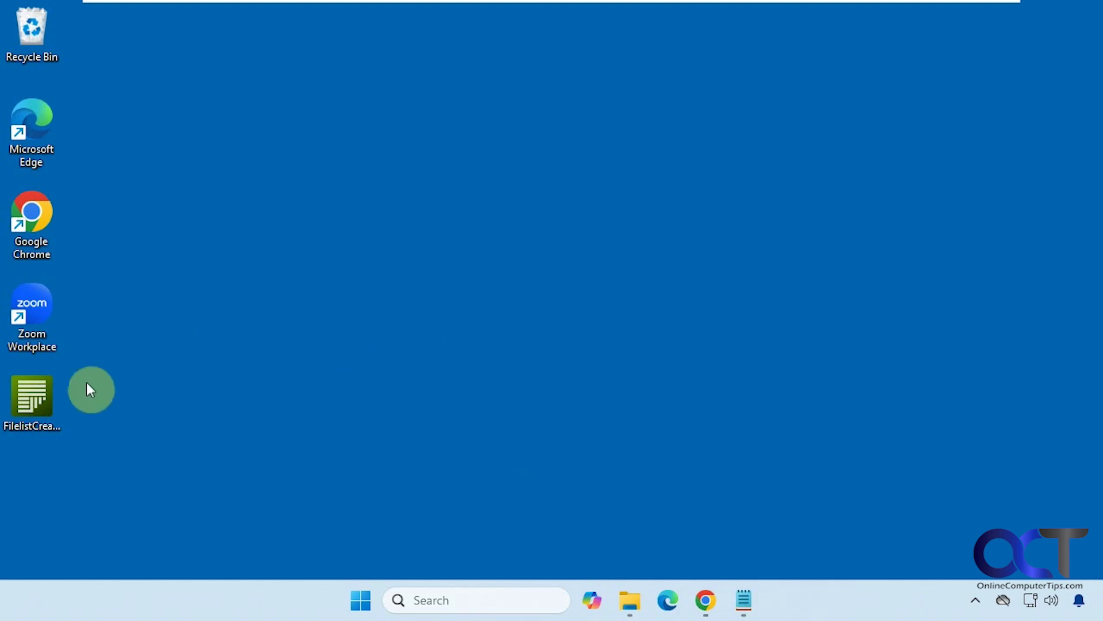
# Step: Launch FilelistCreator from its desktop shortcut
pyautogui.doubleClick(45, 395)
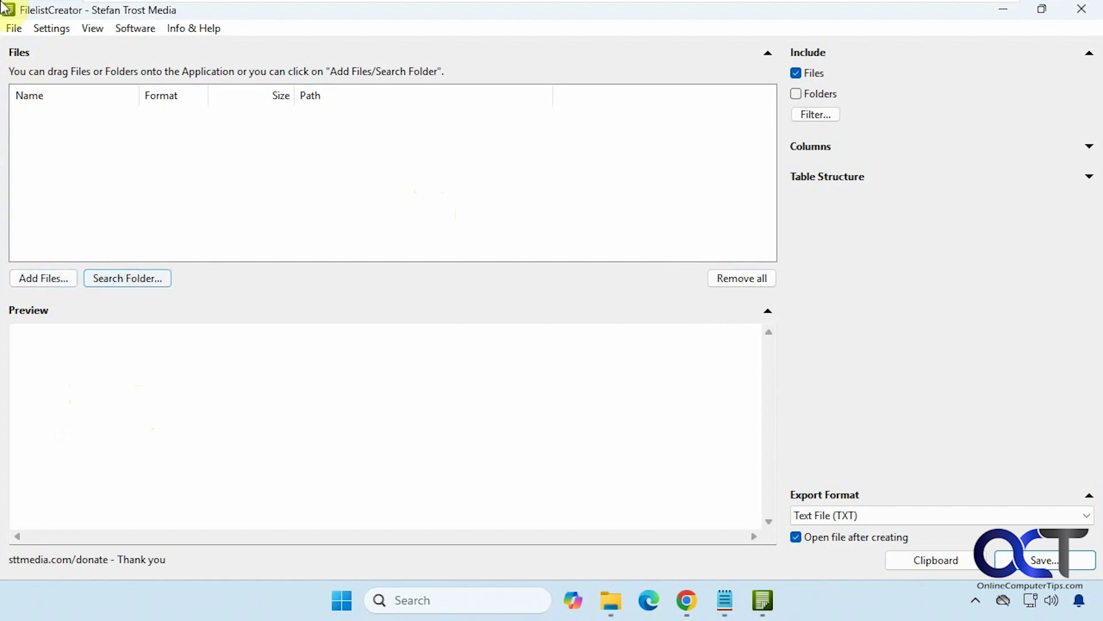
# Step: Drag the Documents folder from File Explorer into the file list, adding its 84 items
pyautogui.click(611, 600)
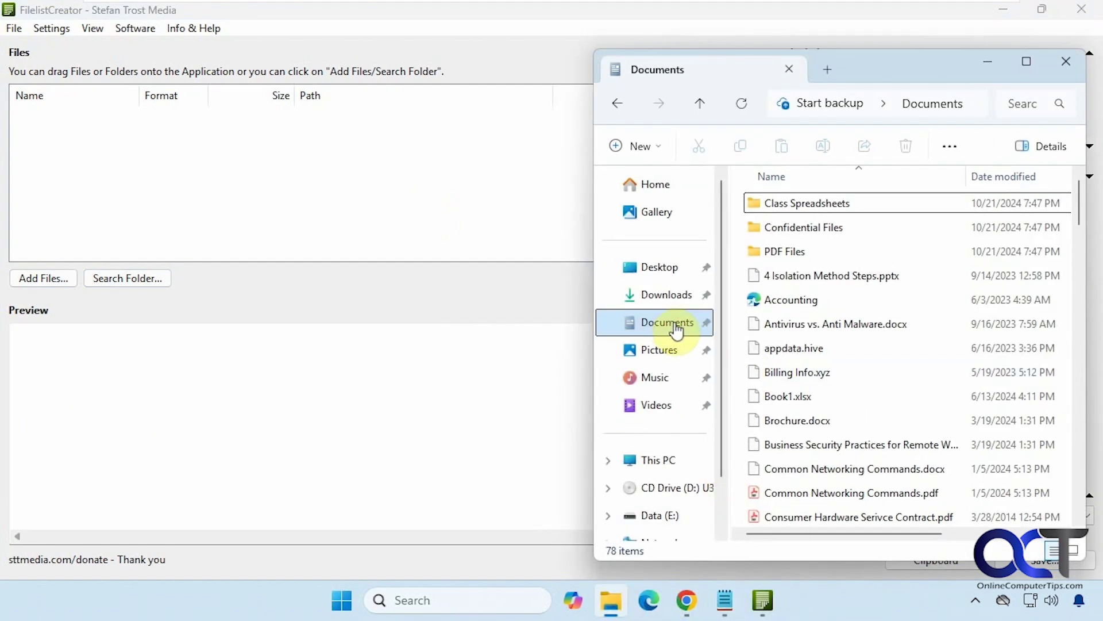
pyautogui.moveTo(672, 332); pyautogui.dragTo(253, 167)
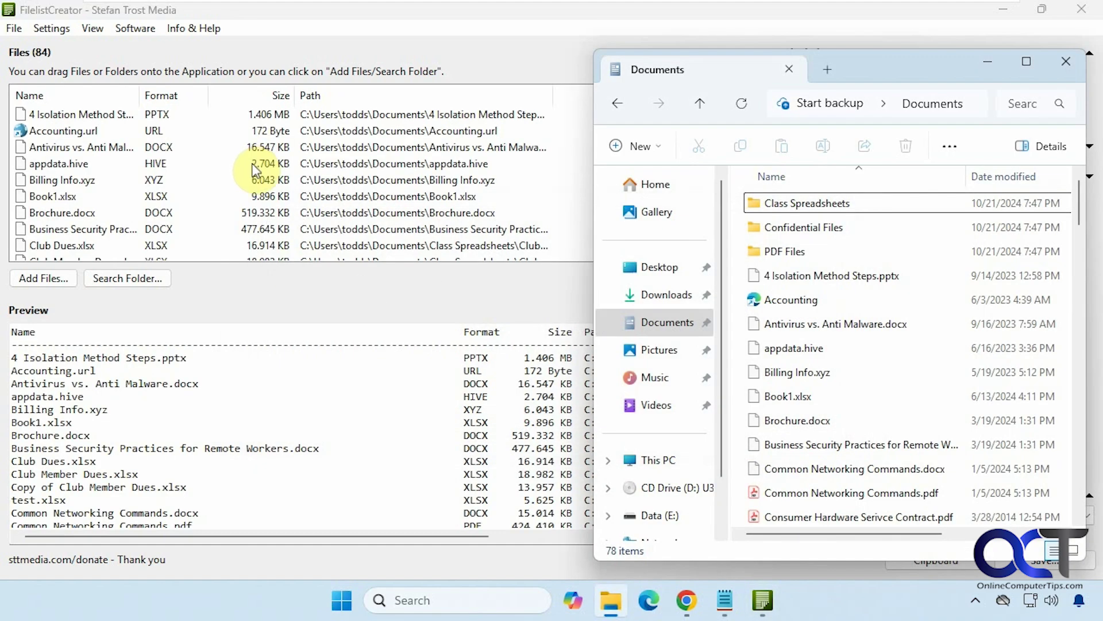
pyautogui.click(988, 61)
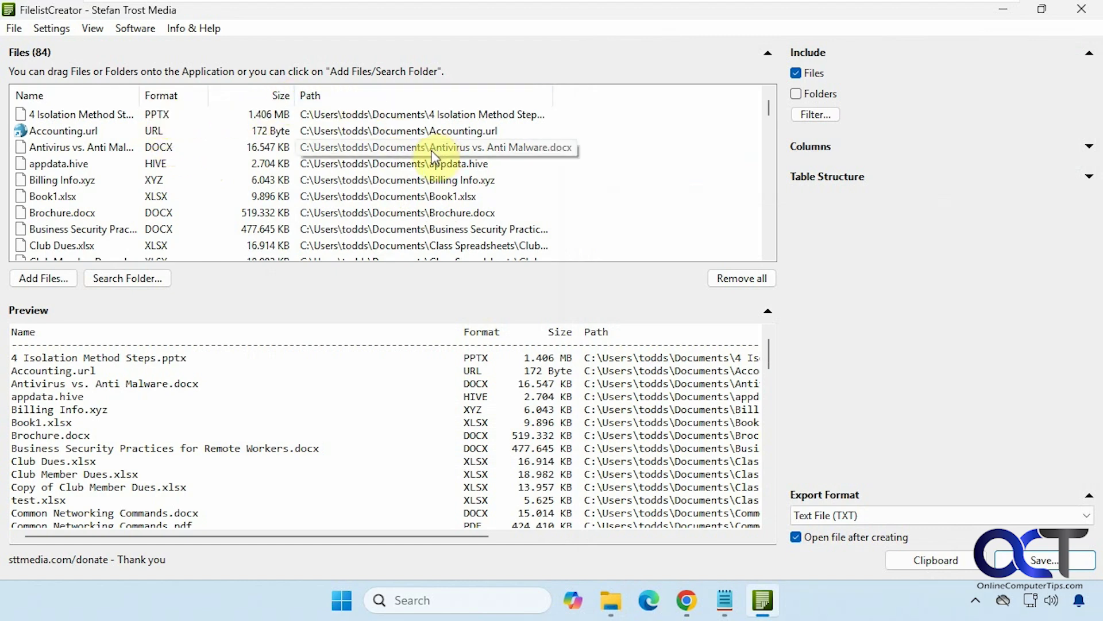
# Step: Tick Folders under Include so folders are listed alongside files
pyautogui.click(797, 93)
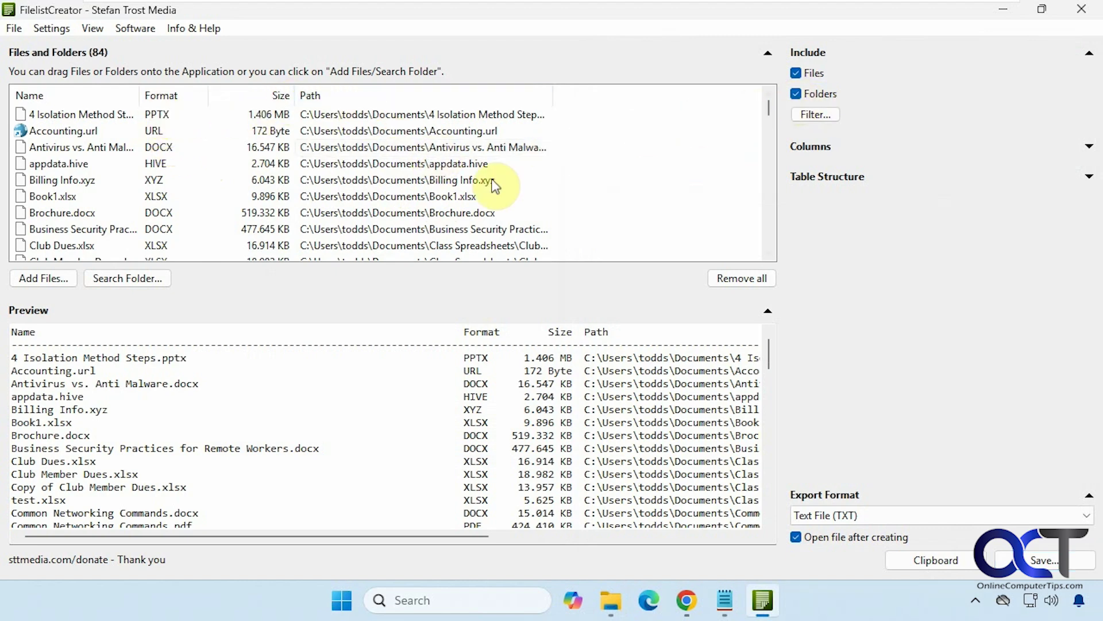
pyautogui.scroll(-3, 329, 202)
pyautogui.scroll(3, 326, 201)
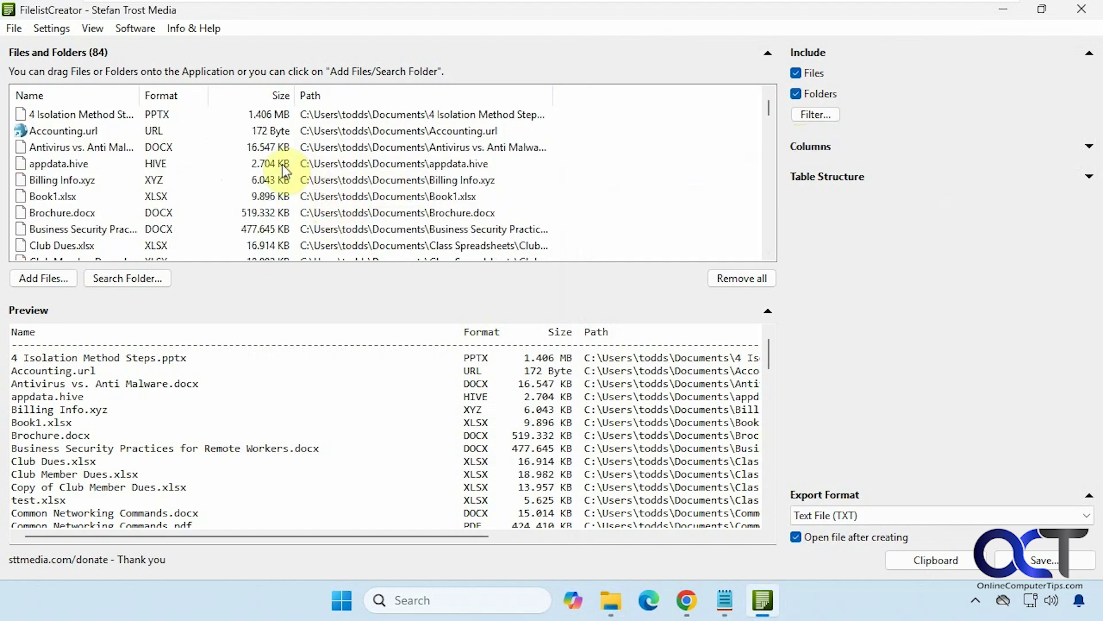
# Step: Clear the list, re-add Documents, sort by format, and toggle Folders off and back on
pyautogui.click(728, 276)
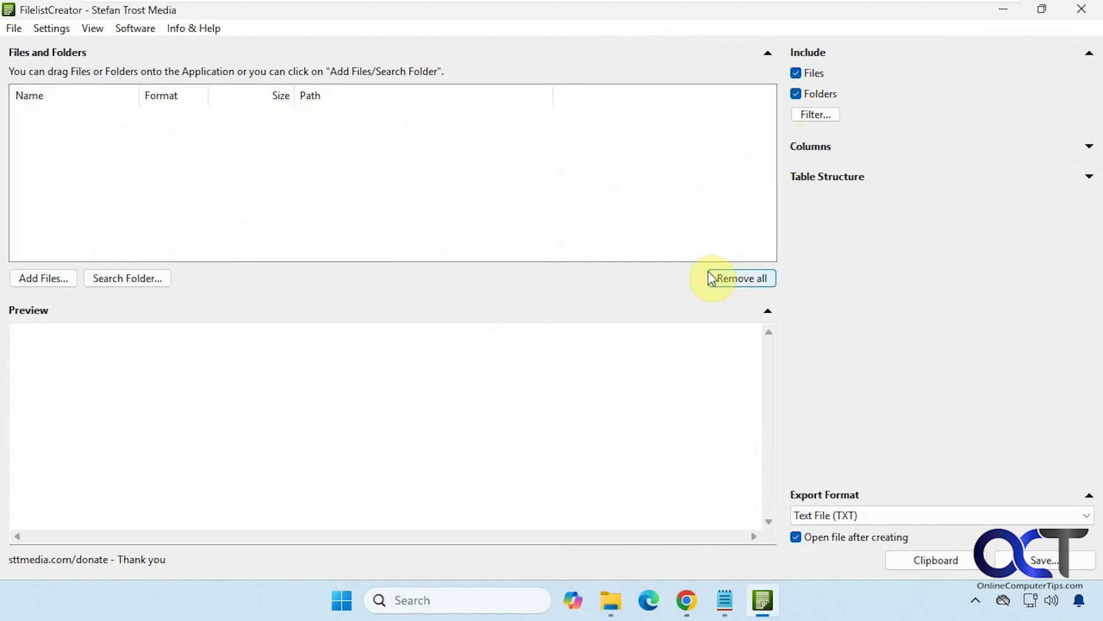
pyautogui.click(611, 600)
pyautogui.moveTo(763, 205); pyautogui.dragTo(291, 198)
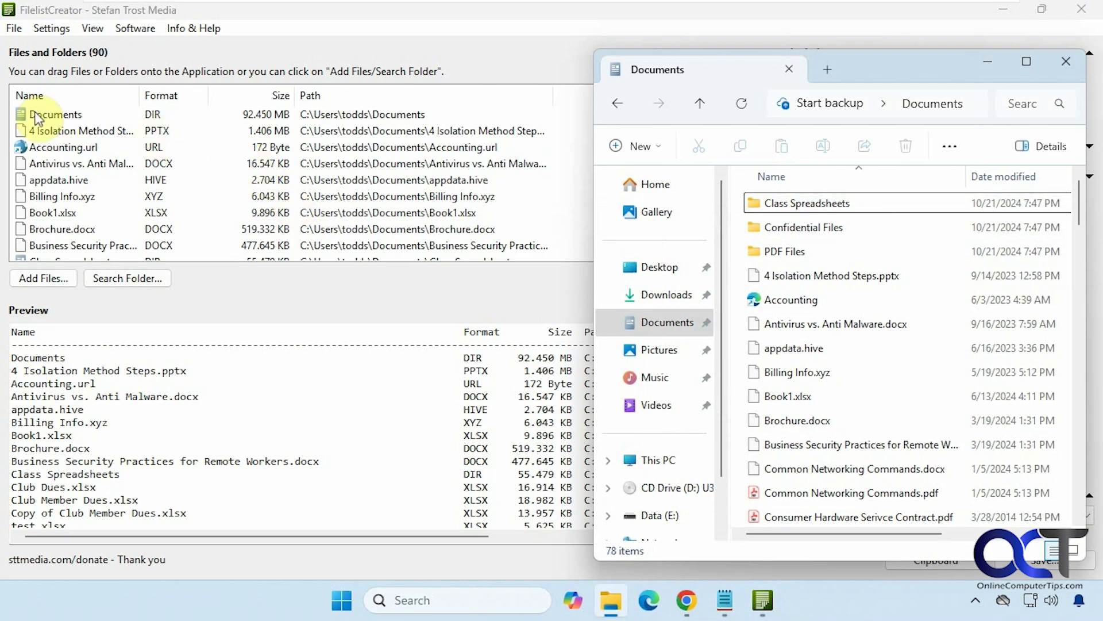
pyautogui.click(170, 100)
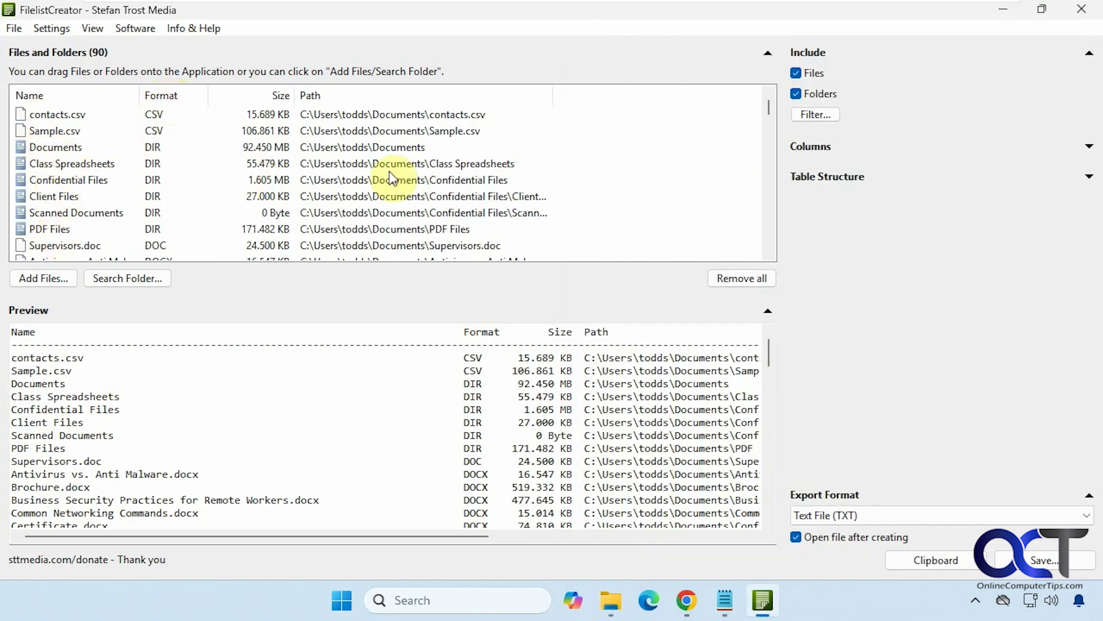
pyautogui.click(796, 94)
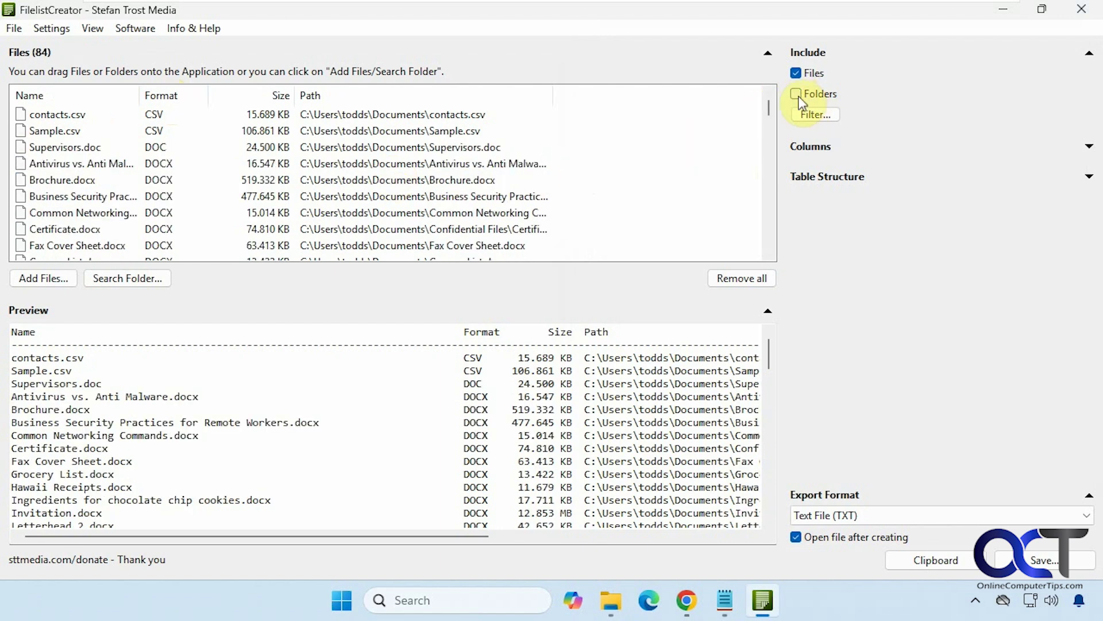
pyautogui.click(798, 95)
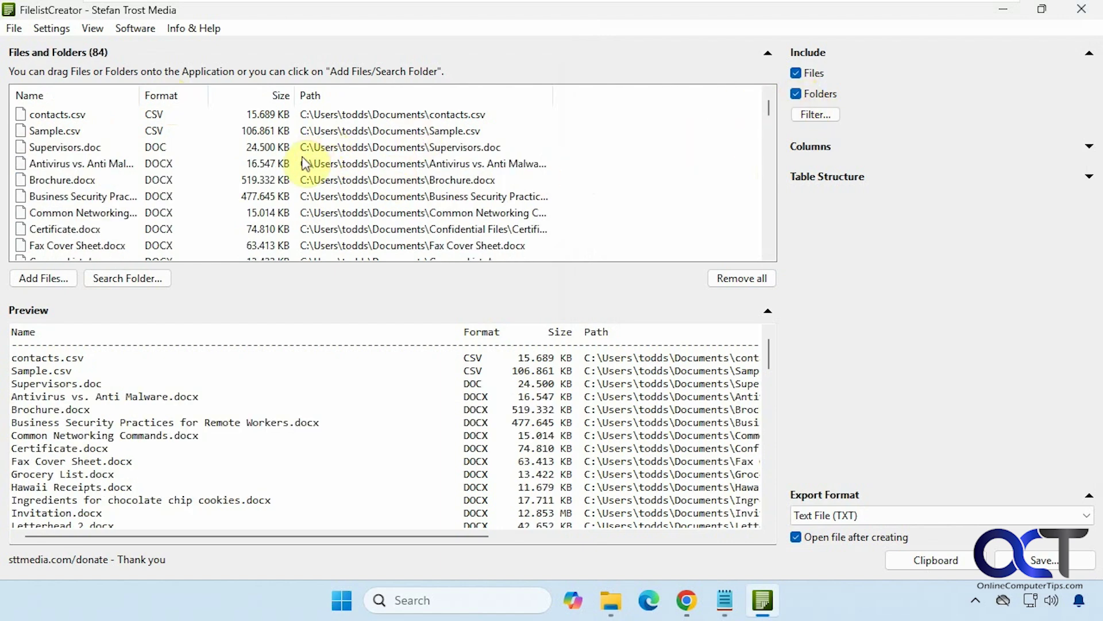
pyautogui.scroll(-9, 180, 165)
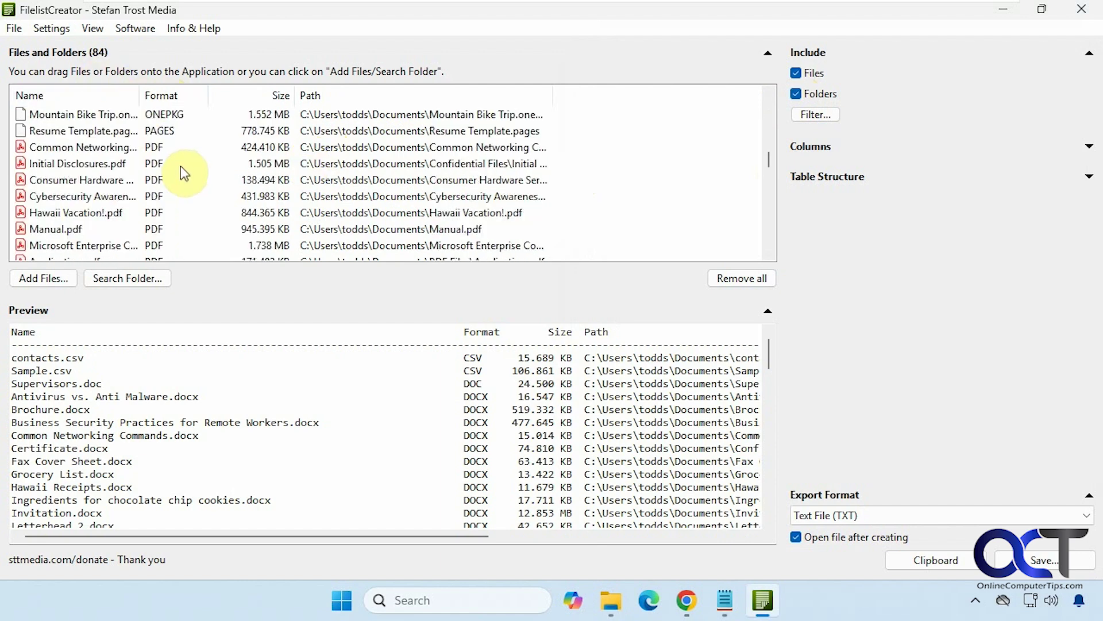
pyautogui.scroll(-12, 180, 167)
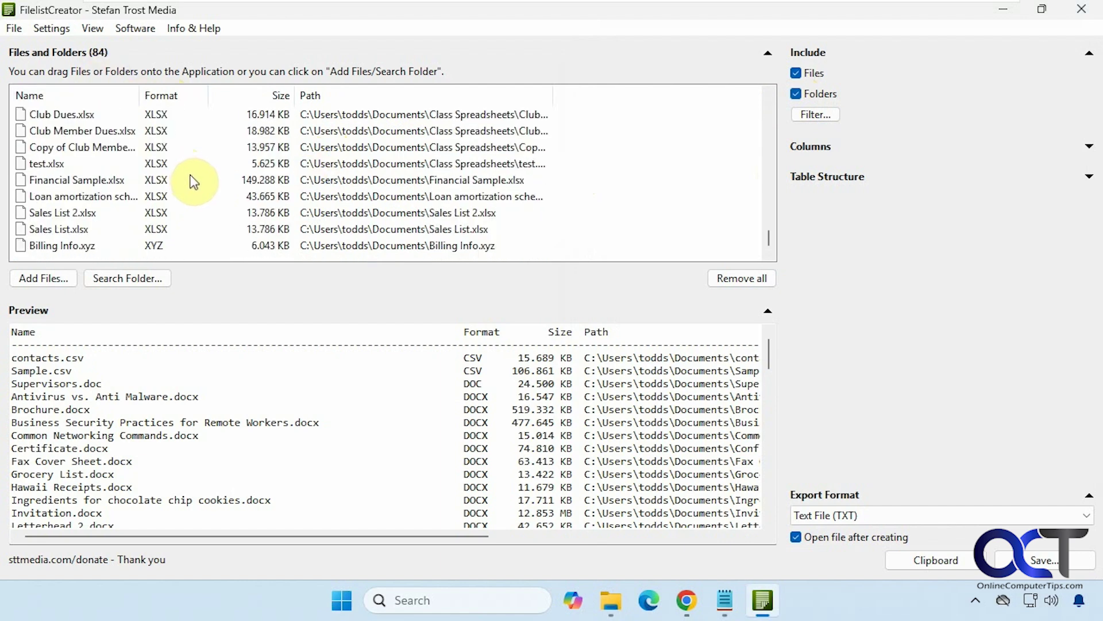
pyautogui.scroll(15, 194, 173)
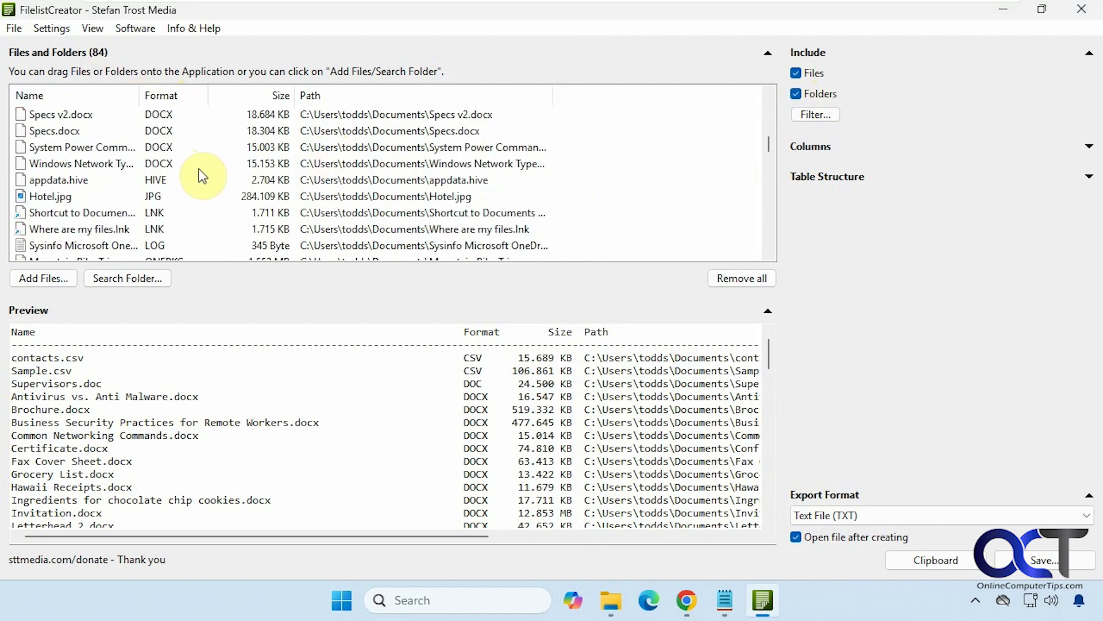
pyautogui.scroll(4, 198, 166)
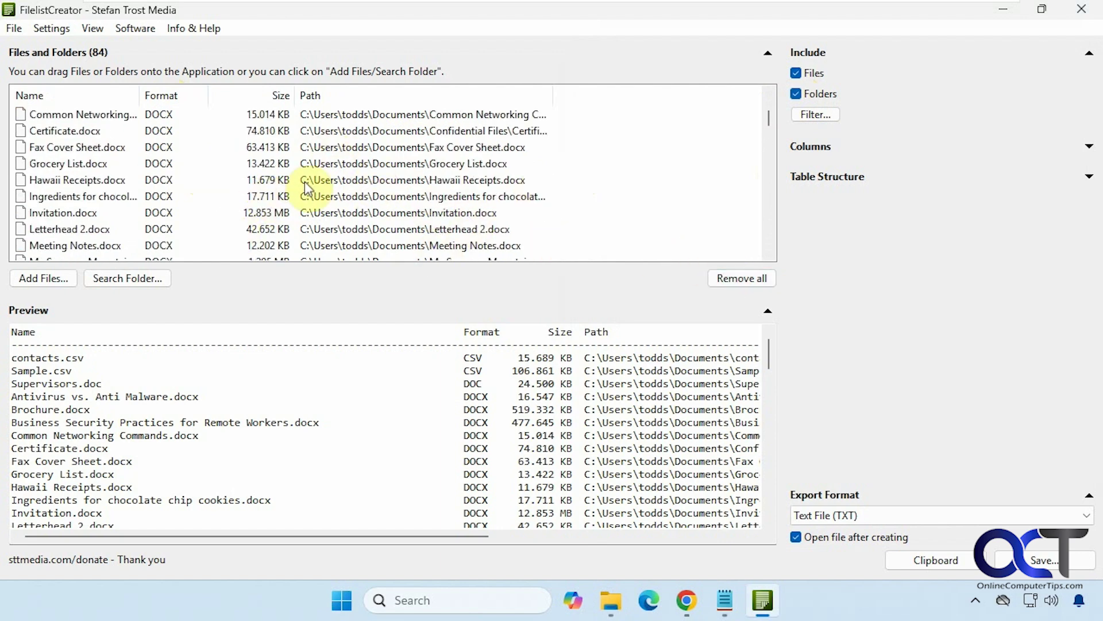
# Step: Clear the list again and re-add Documents, giving 90 entries including folders marked DIR
pyautogui.click(736, 280)
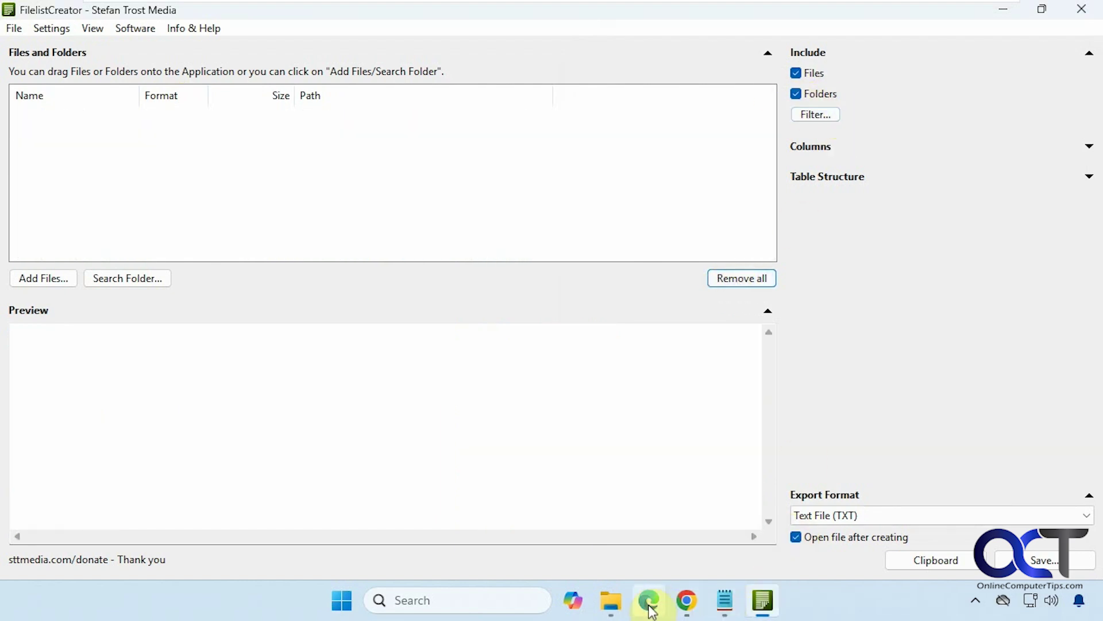
pyautogui.click(612, 602)
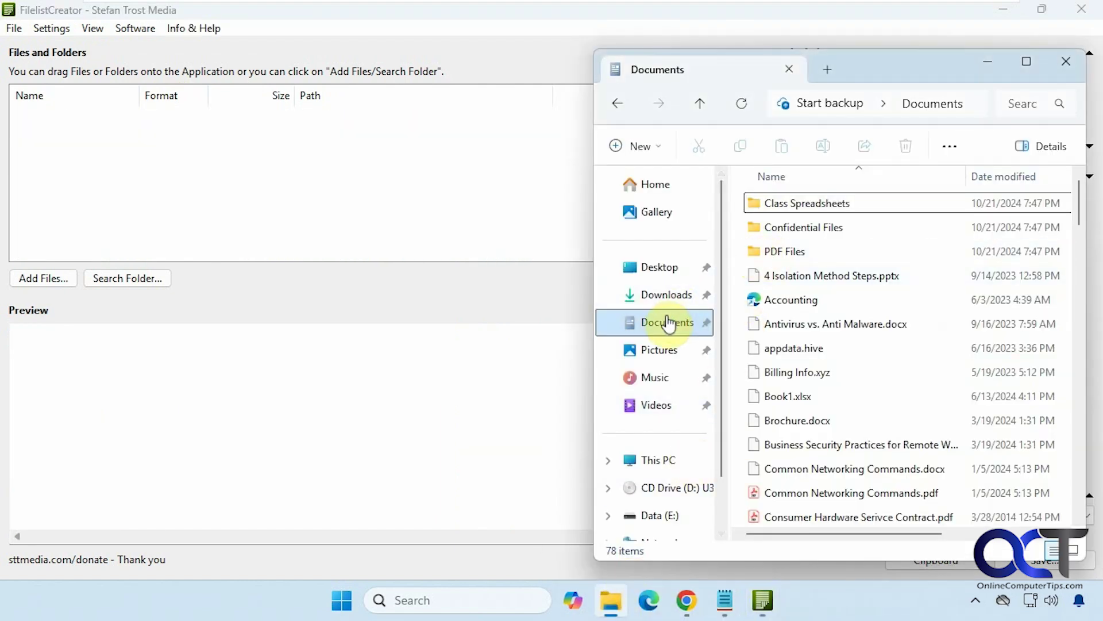
pyautogui.moveTo(665, 320); pyautogui.dragTo(315, 201)
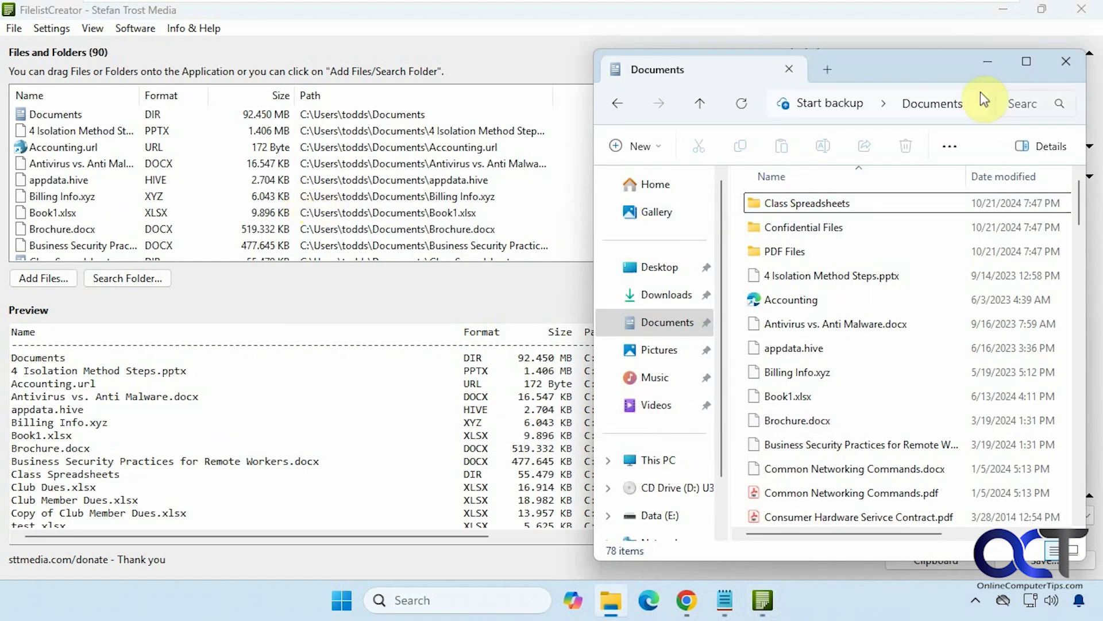
pyautogui.click(999, 68)
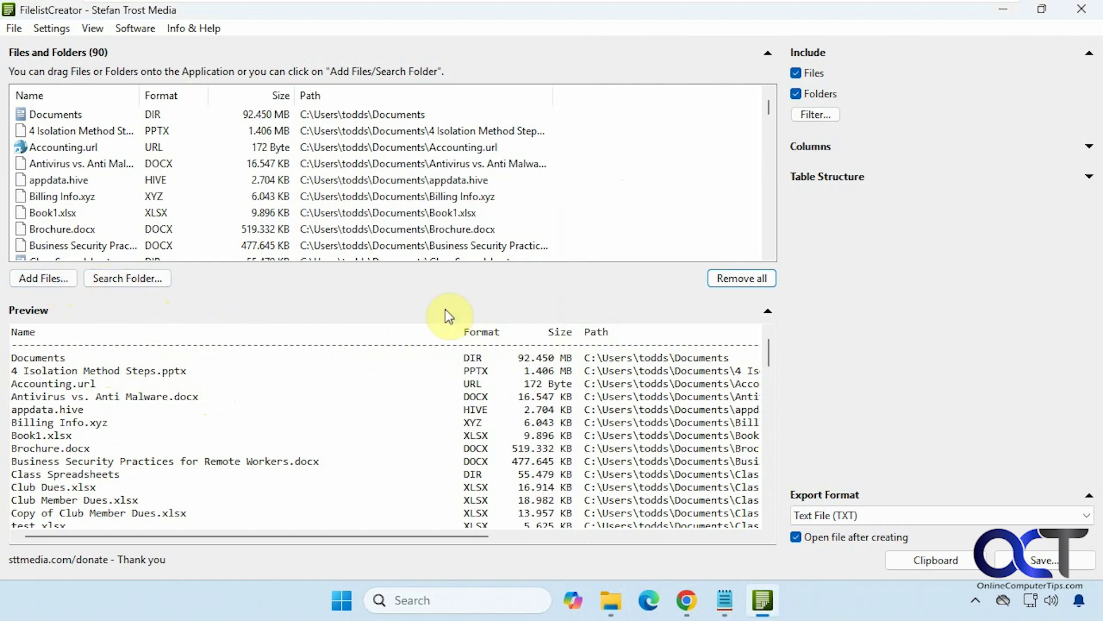
pyautogui.click(816, 116)
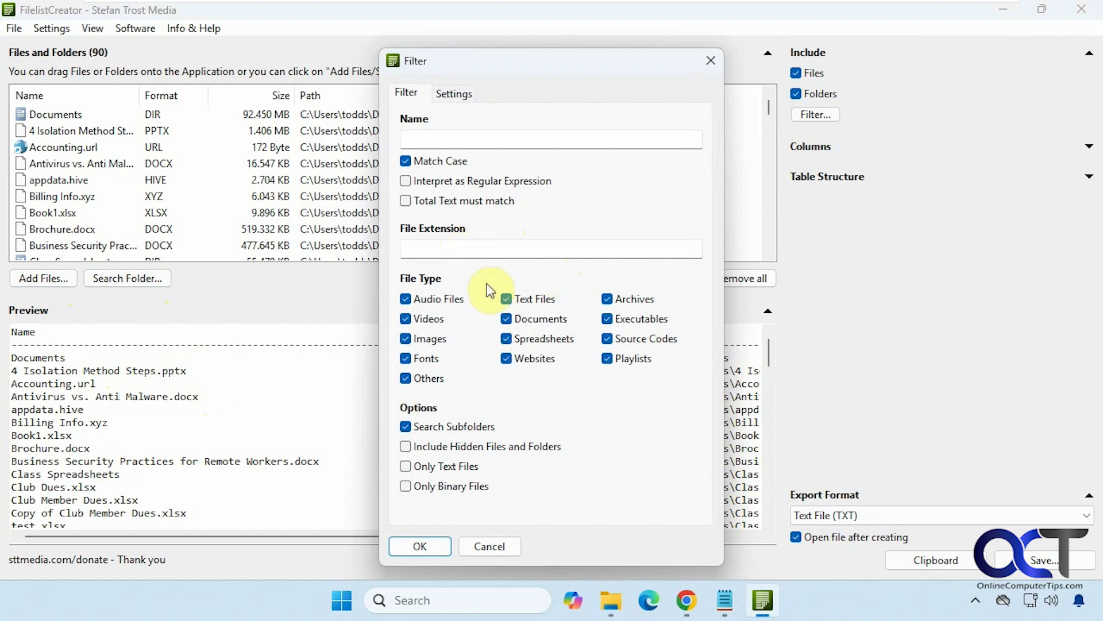
pyautogui.click(454, 93)
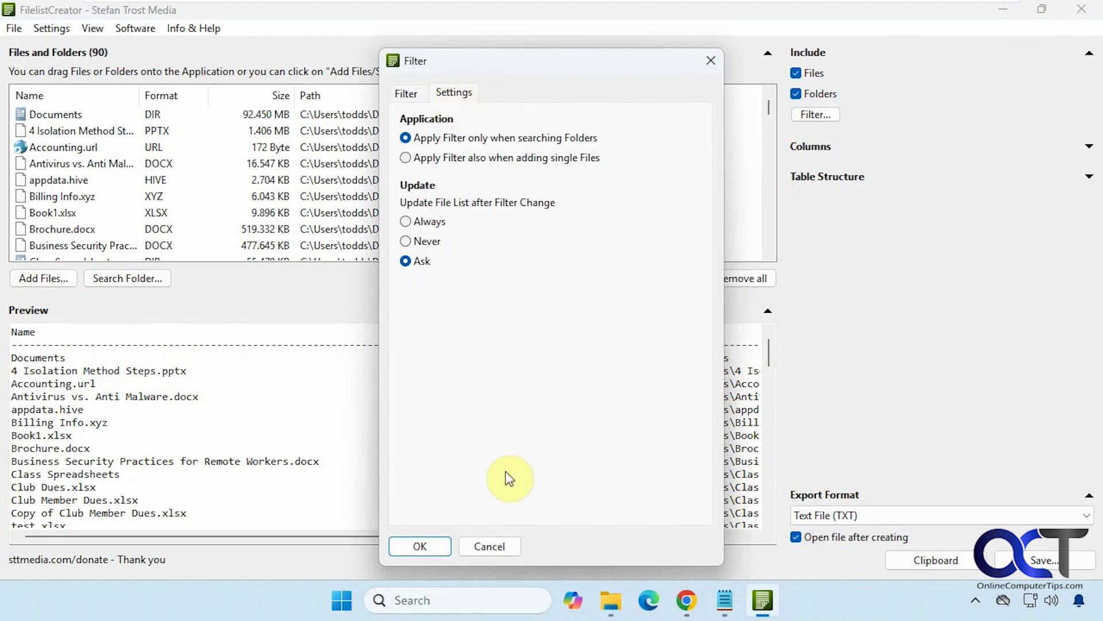
pyautogui.click(489, 546)
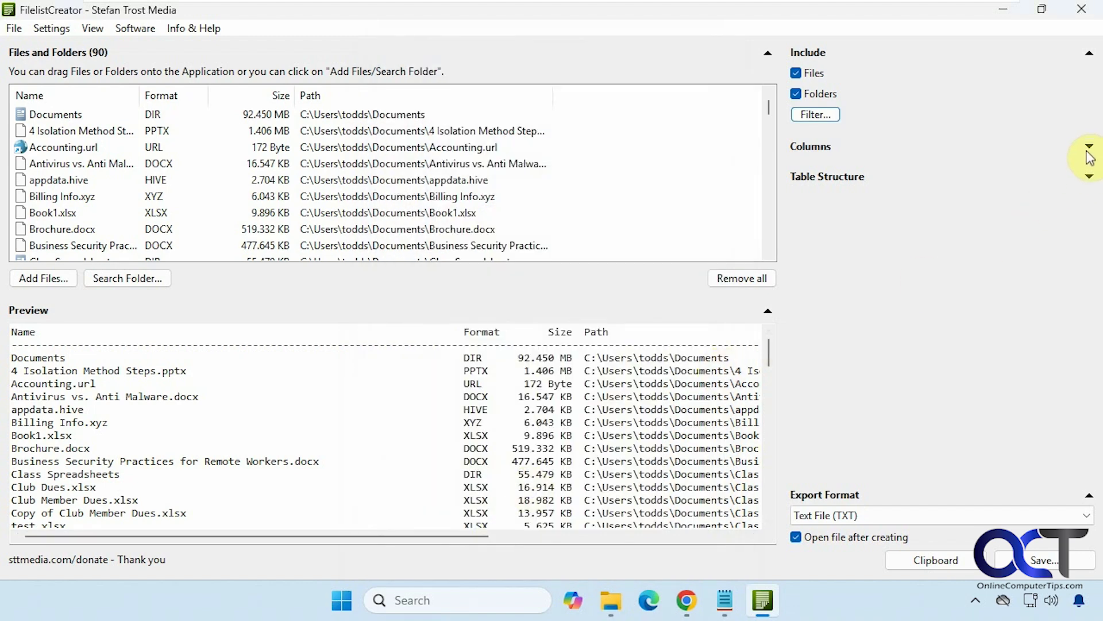
# Step: Under Columns > Date, try Modified then remove it, and tick Created instead
pyautogui.click(1088, 147)
pyautogui.click(1090, 173)
pyautogui.click(1077, 173)
pyautogui.click(1088, 190)
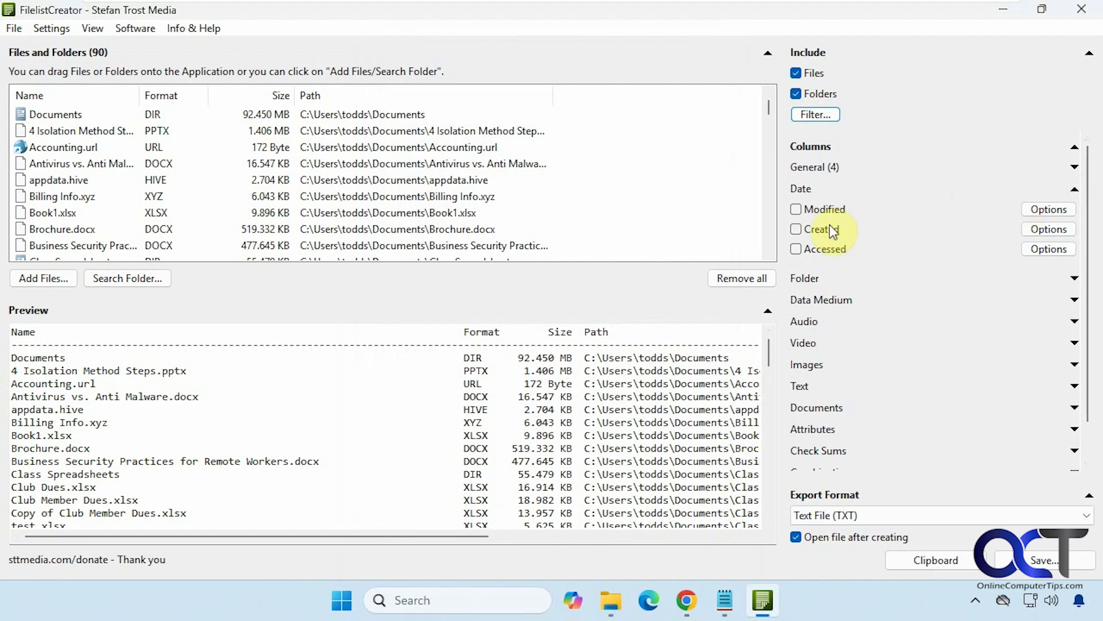
pyautogui.click(796, 209)
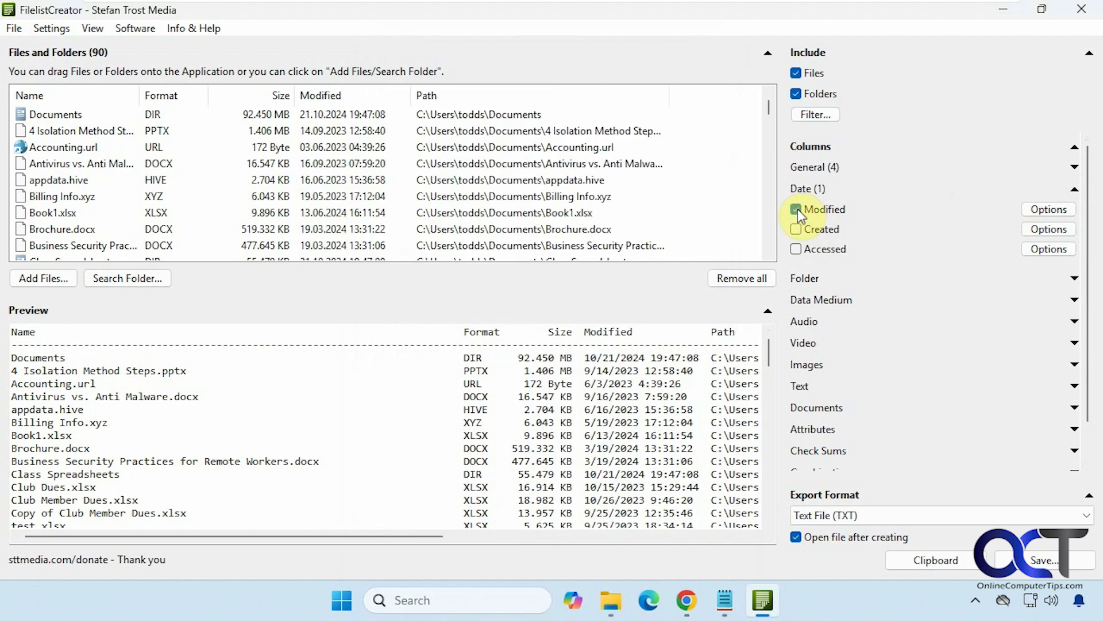
pyautogui.click(796, 209)
pyautogui.click(796, 229)
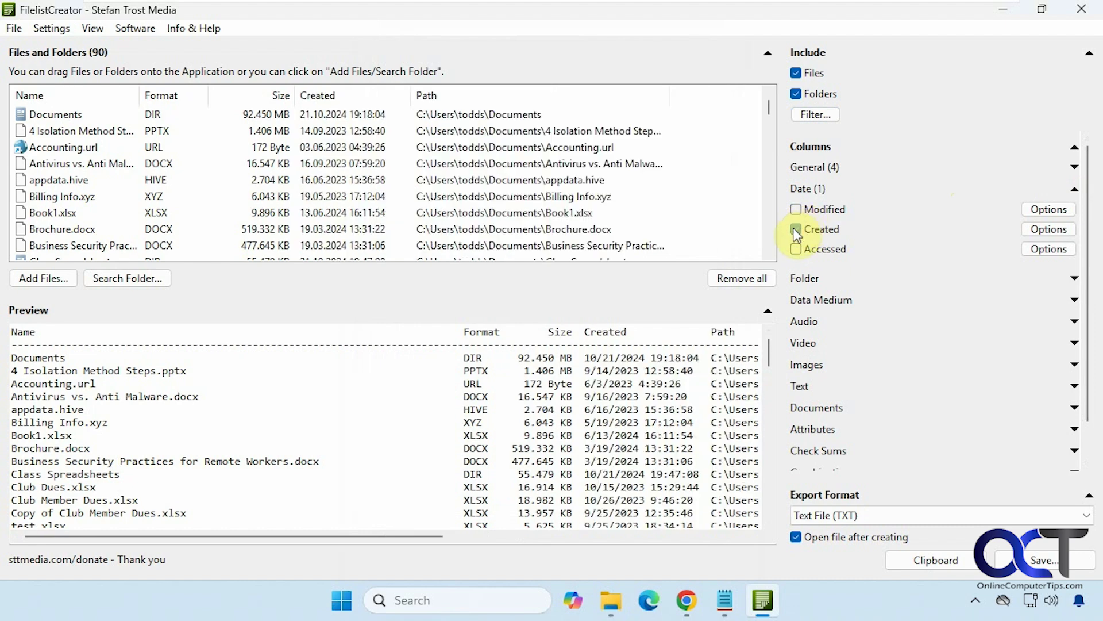
pyautogui.click(1072, 189)
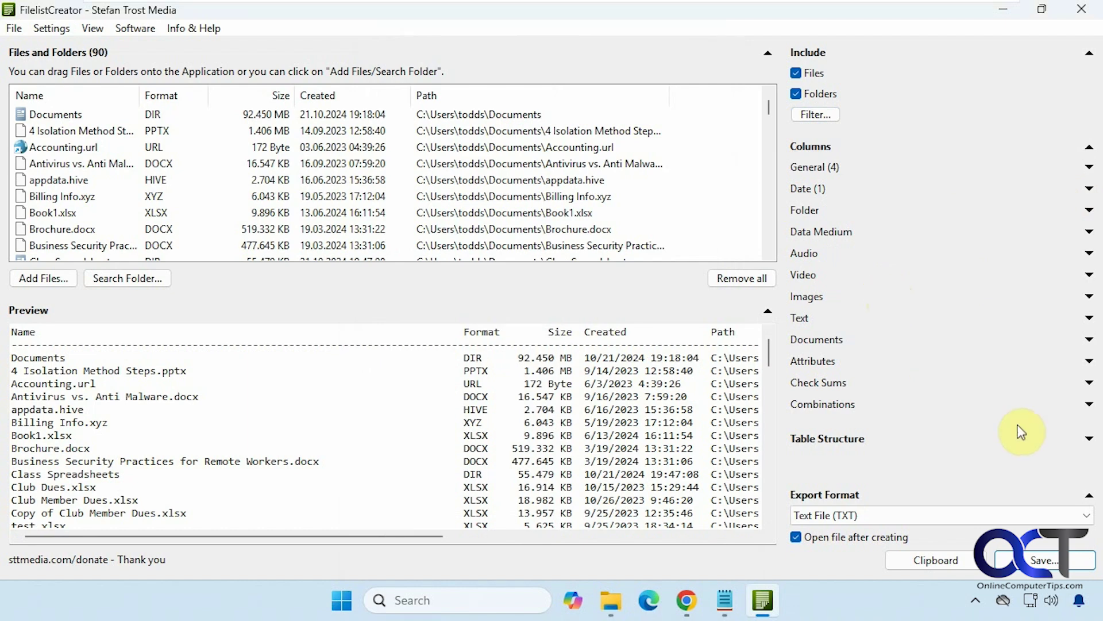
# Step: Expand the table structure and file order options, leaving the automatic sorting choice unchanged
pyautogui.click(1089, 438)
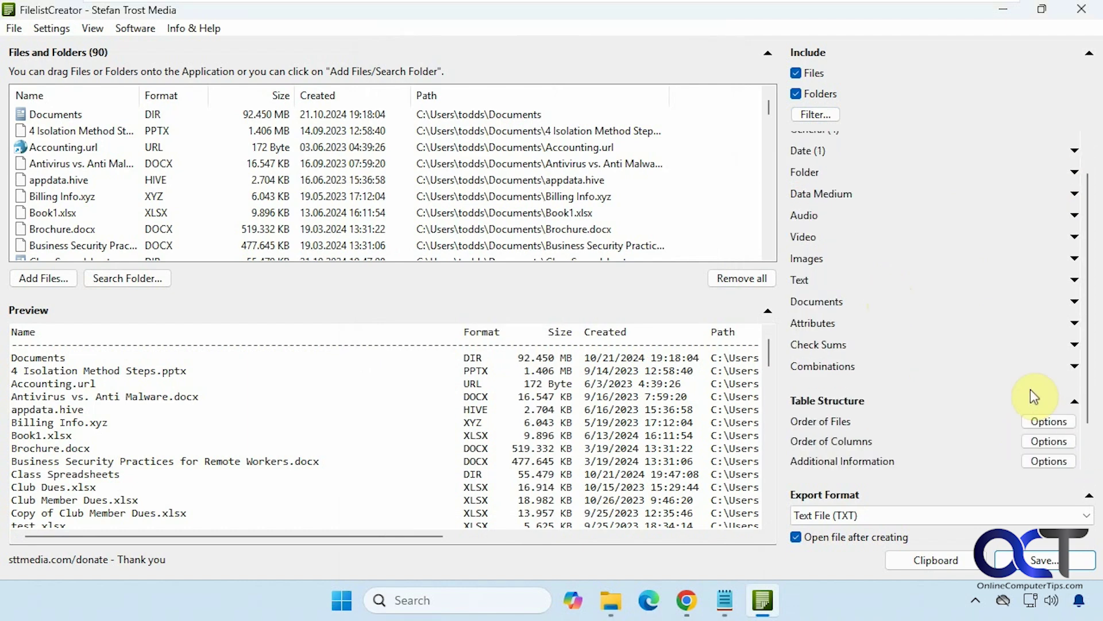
pyautogui.click(1043, 377)
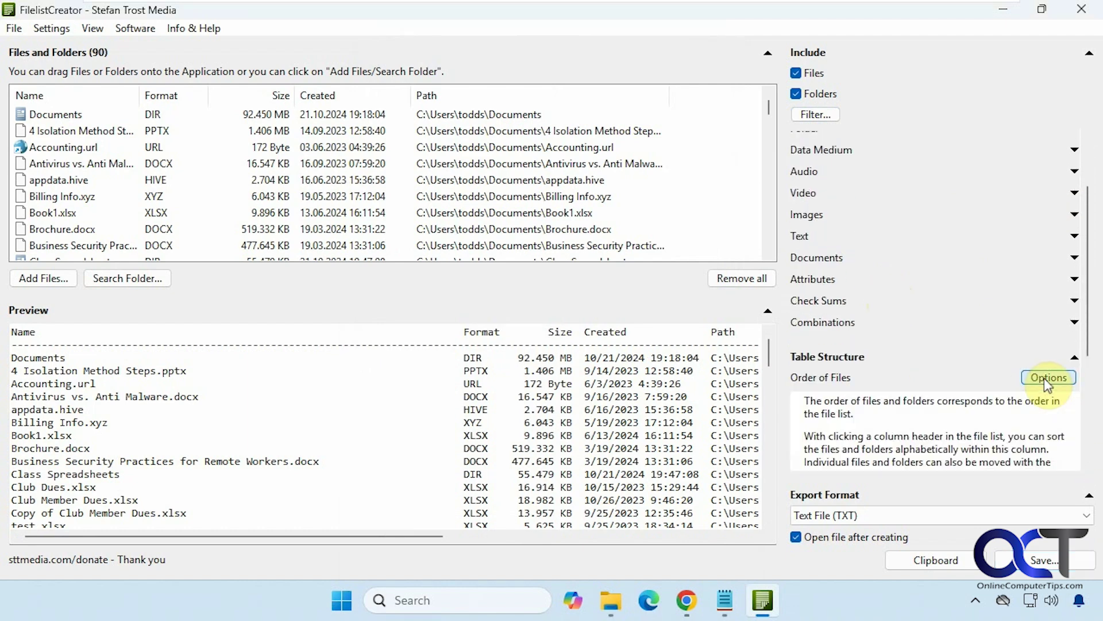
pyautogui.scroll(-1, 1023, 421)
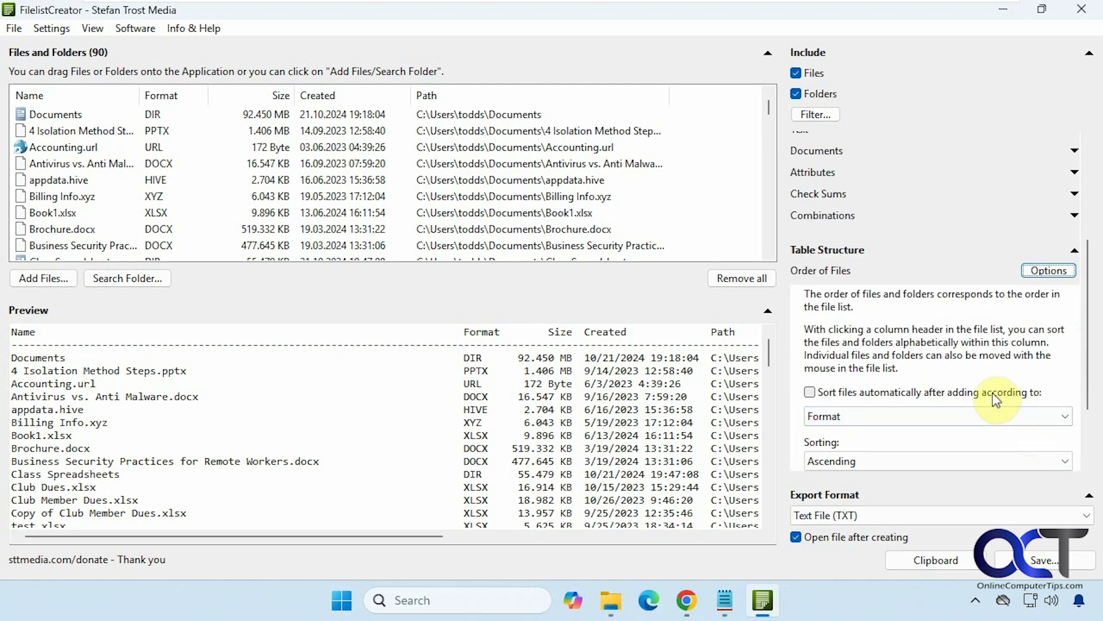
pyautogui.click(1027, 416)
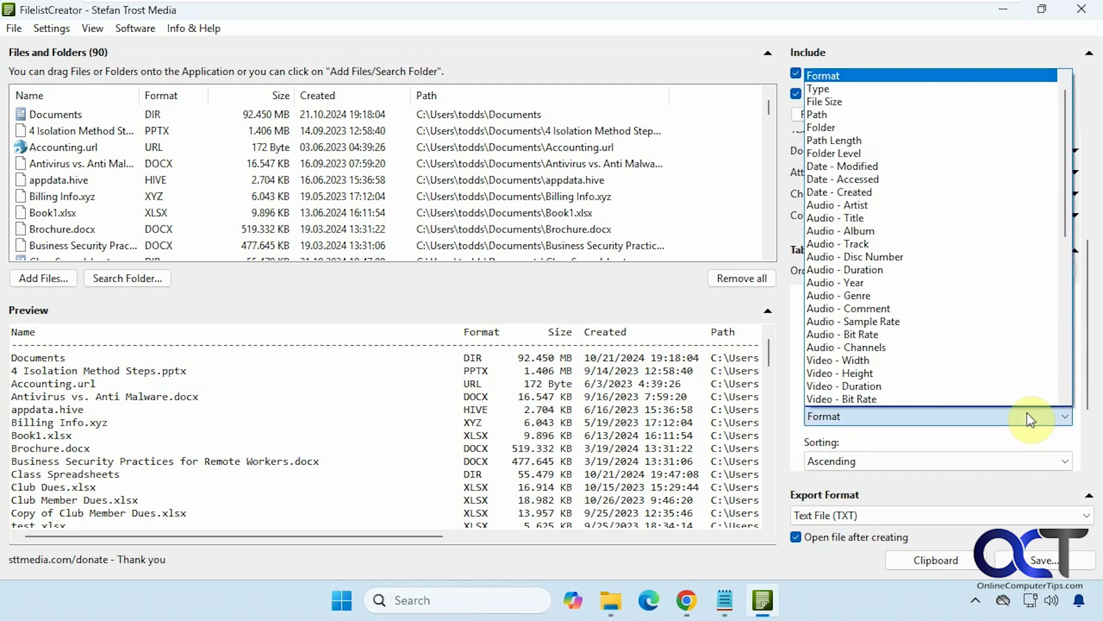
pyautogui.click(1028, 414)
pyautogui.scroll(-1, 1018, 425)
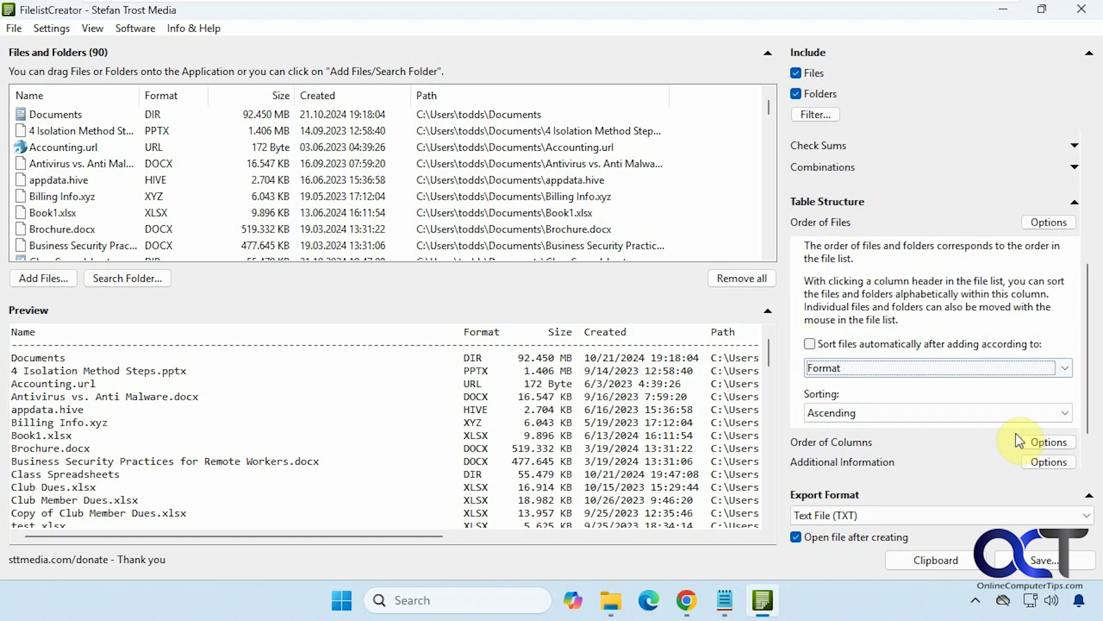
pyautogui.scroll(-1, 1016, 437)
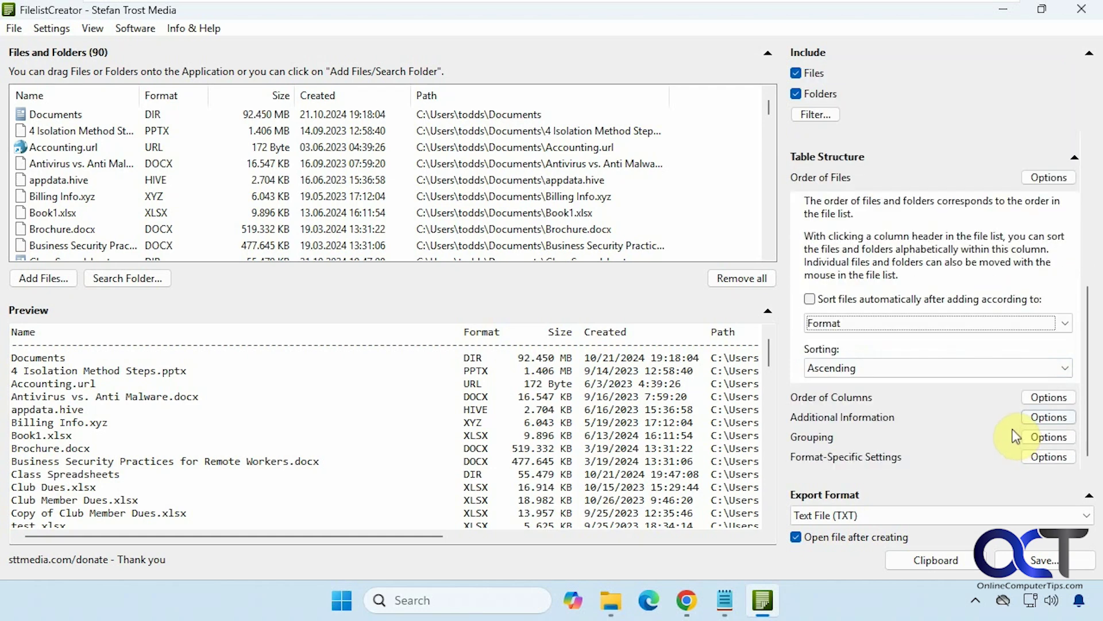
# Step: Sort the list by Created, reverse it, and expand column order and additional information settings
pyautogui.click(1036, 398)
pyautogui.scroll(-1, 1023, 405)
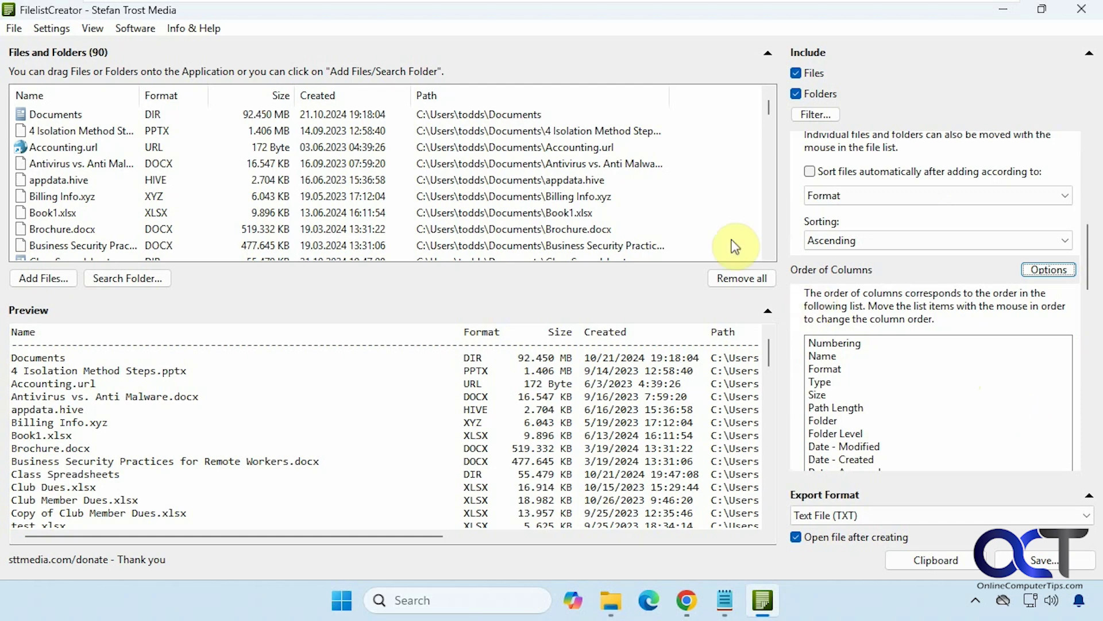
pyautogui.click(337, 94)
pyautogui.click(394, 95)
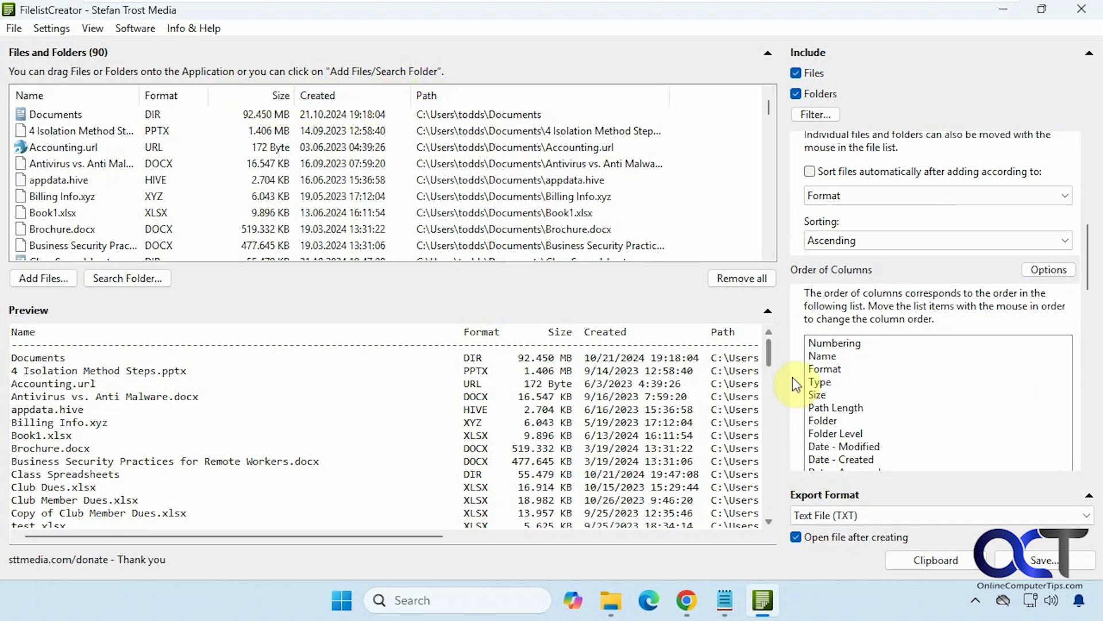
pyautogui.scroll(-5, 912, 417)
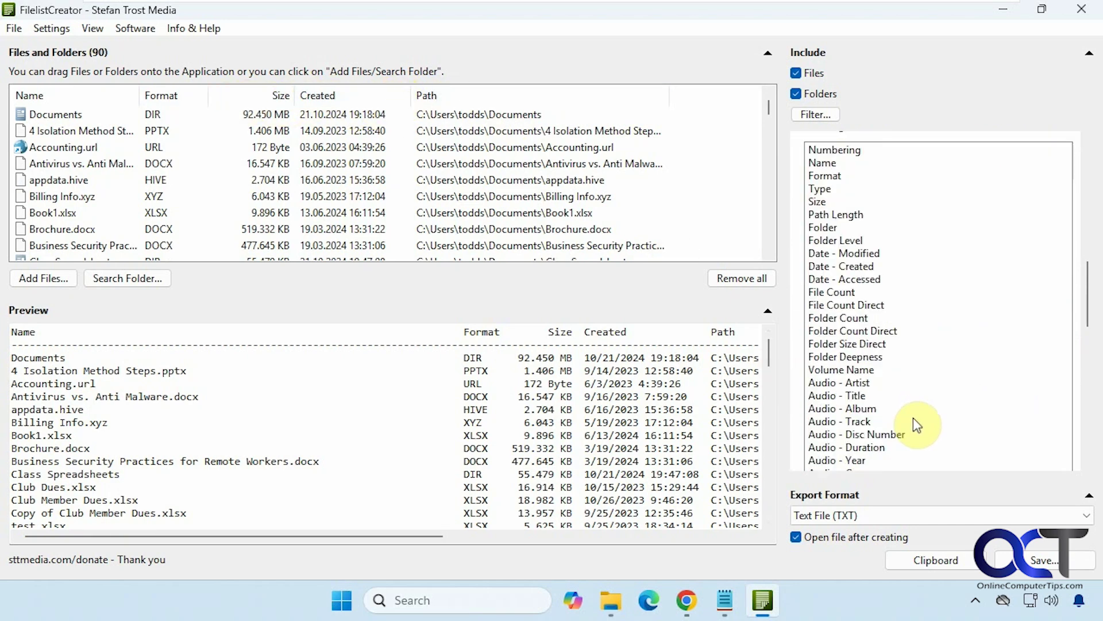
pyautogui.scroll(-5, 1020, 400)
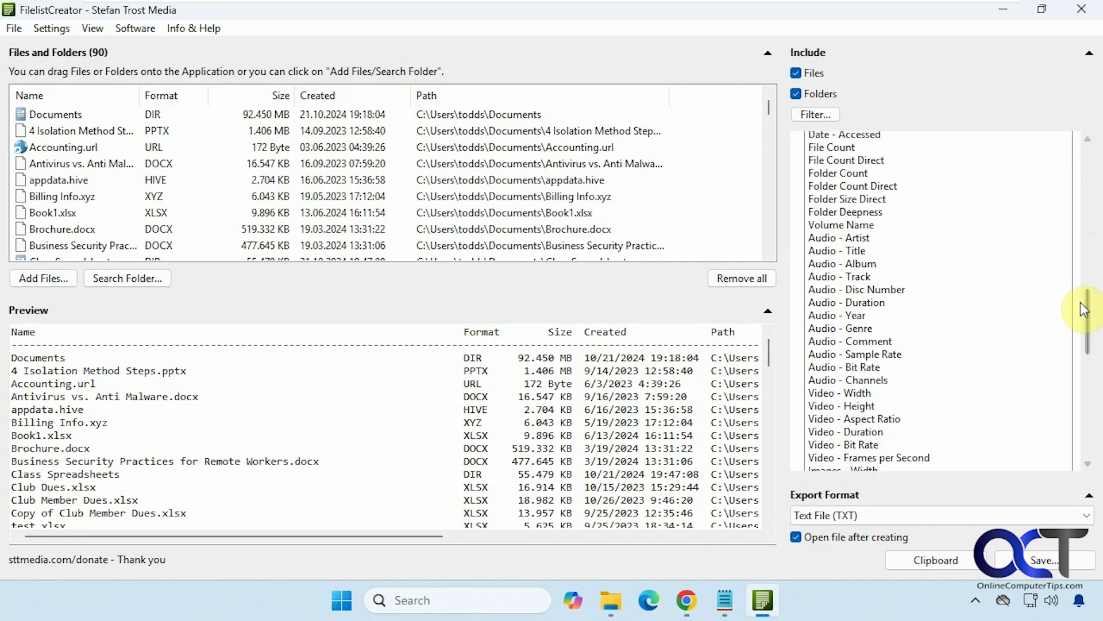
pyautogui.moveTo(1087, 321); pyautogui.dragTo(1087, 448)
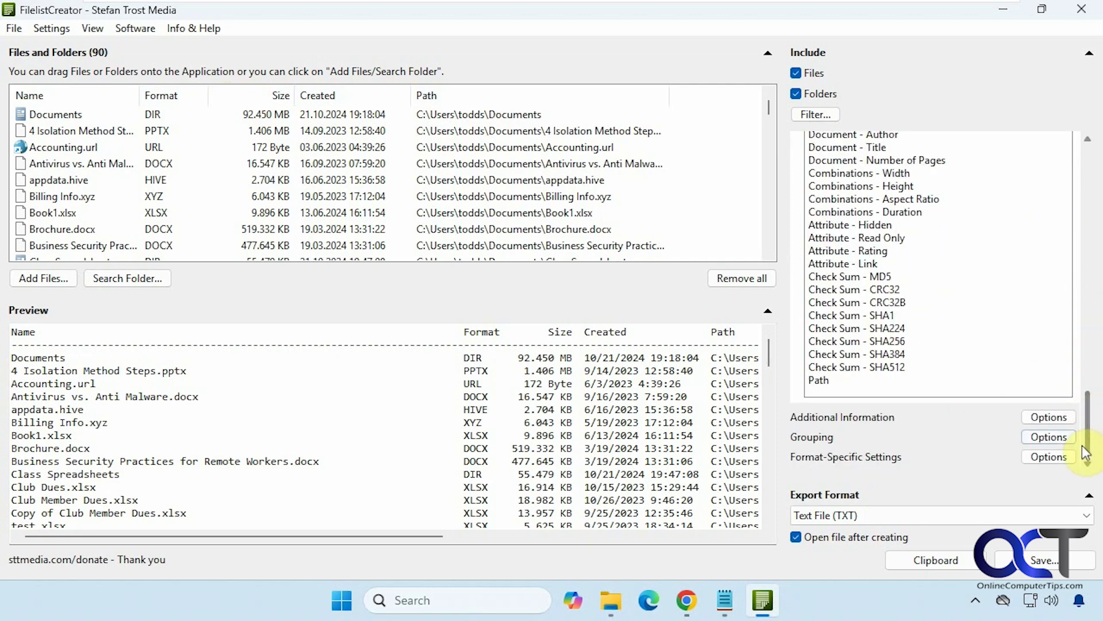
pyautogui.click(1044, 417)
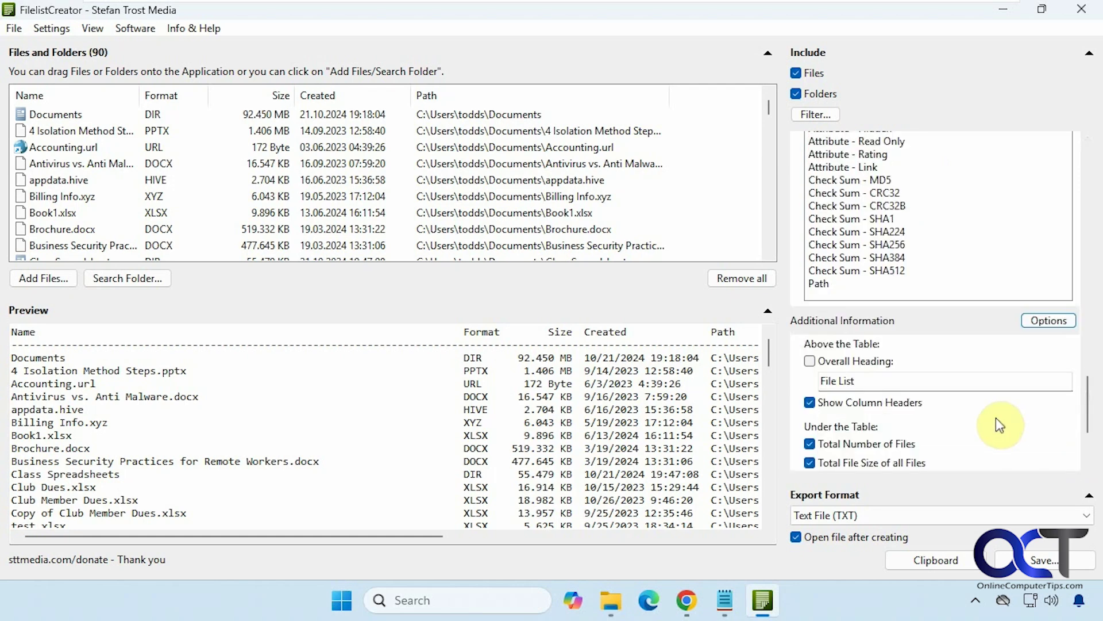
# Step: Expand the grouping settings and check the grouping column choices without changing them
pyautogui.scroll(-4, 998, 423)
pyautogui.click(1034, 458)
pyautogui.scroll(-1, 1013, 452)
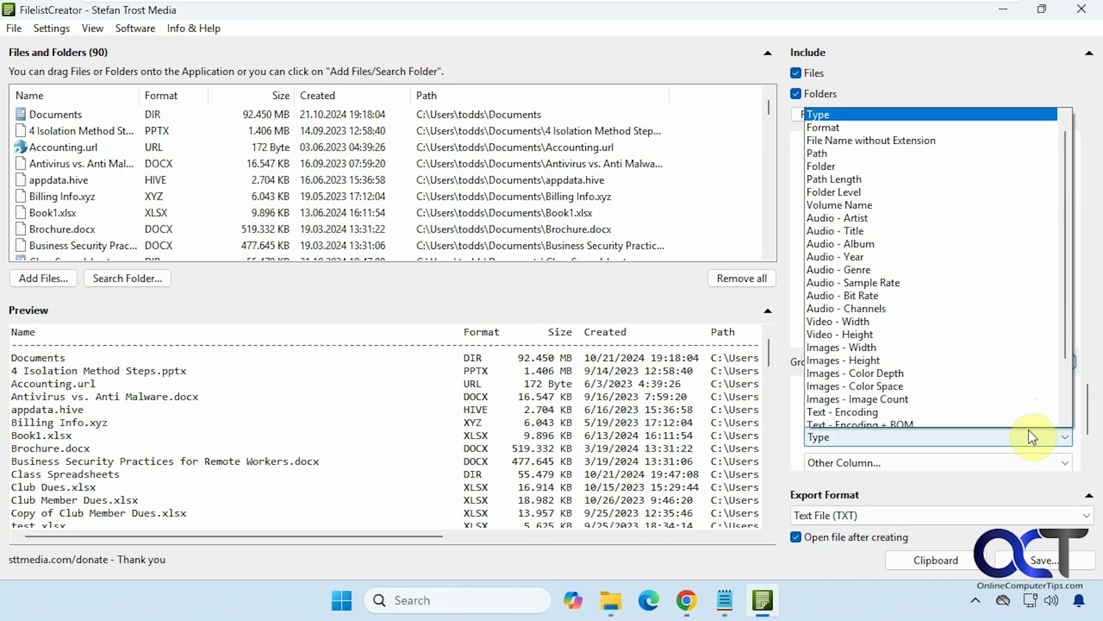
pyautogui.click(1028, 431)
pyautogui.click(1028, 431)
# Step: Expand the format-specific settings and bring up the export format list
pyautogui.scroll(-1, 1059, 461)
pyautogui.moveTo(1087, 411); pyautogui.dragTo(1092, 443)
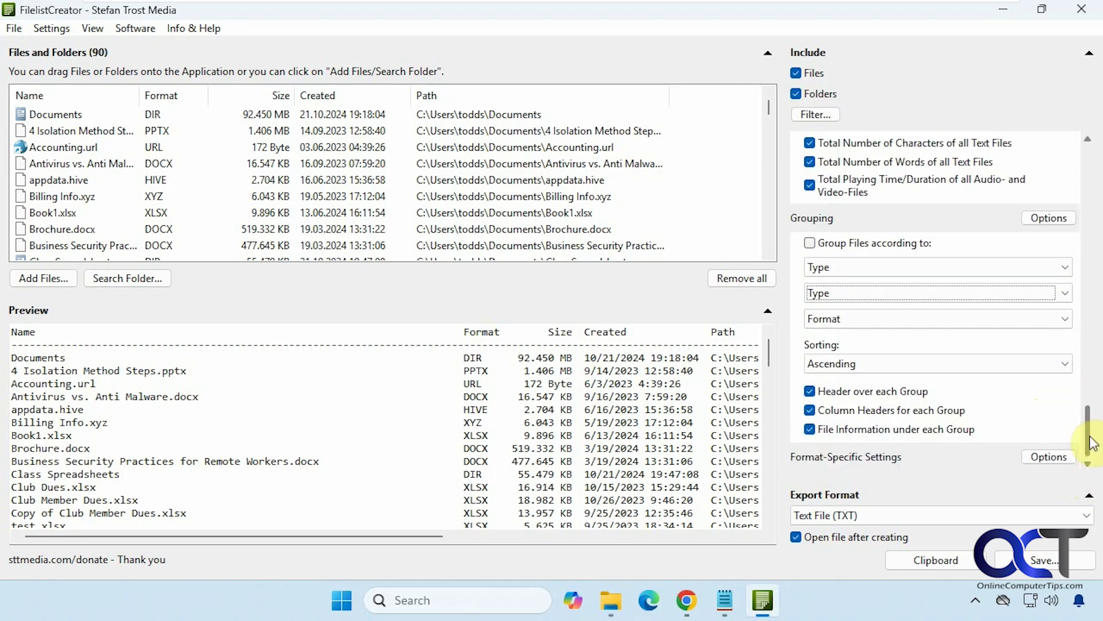
pyautogui.click(1055, 457)
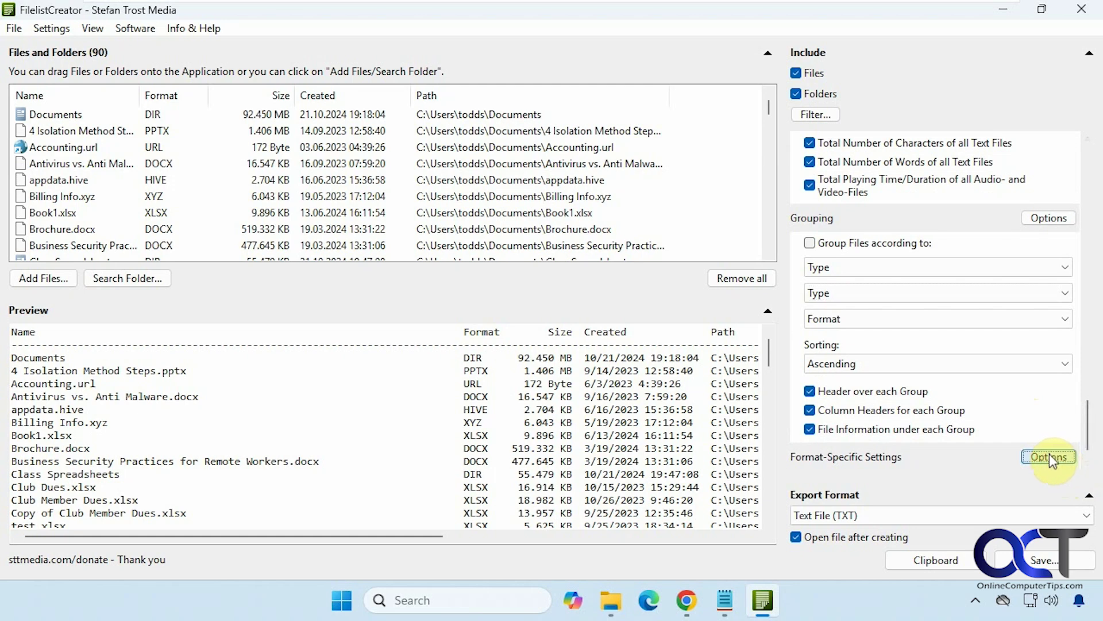
pyautogui.click(1049, 455)
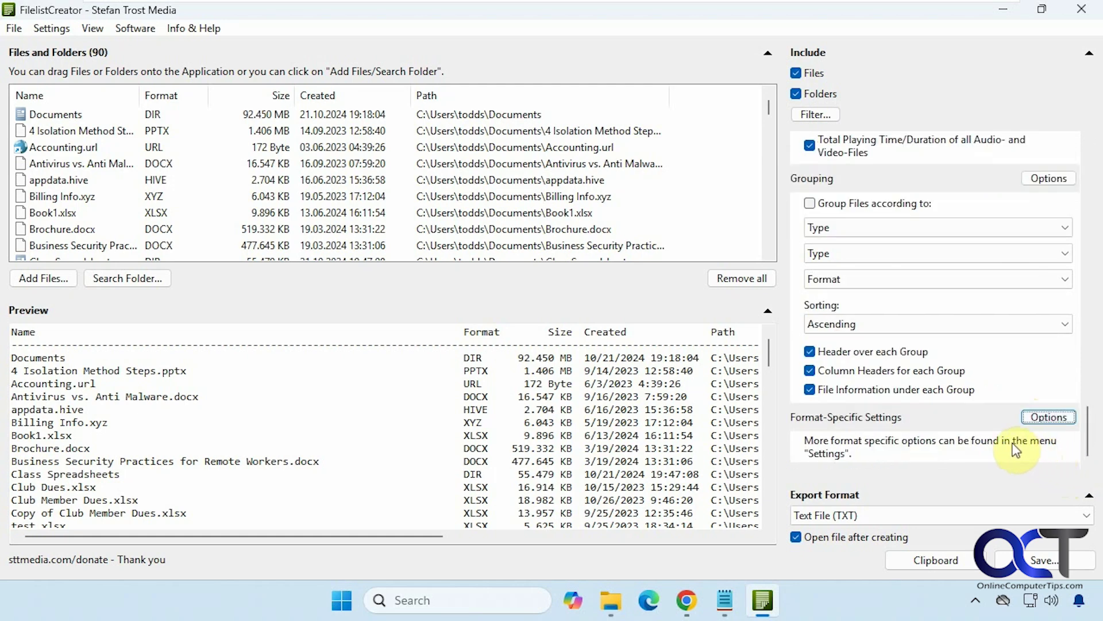
pyautogui.click(1088, 515)
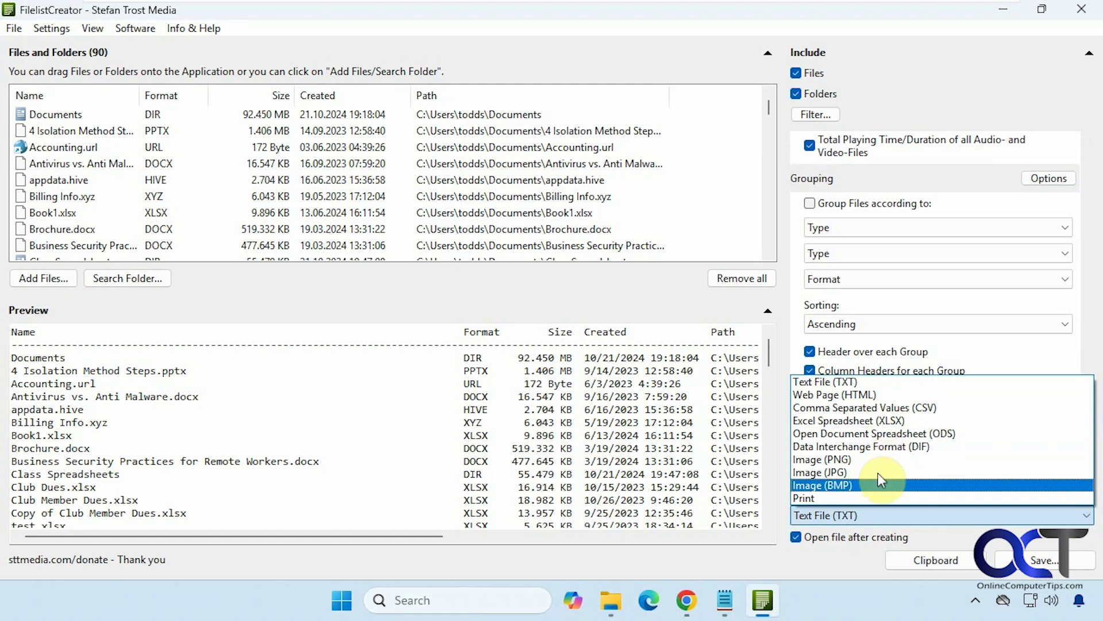
# Step: Copy the Text File (TXT) listing to the clipboard and paste it into a new Notepad note
pyautogui.click(838, 569)
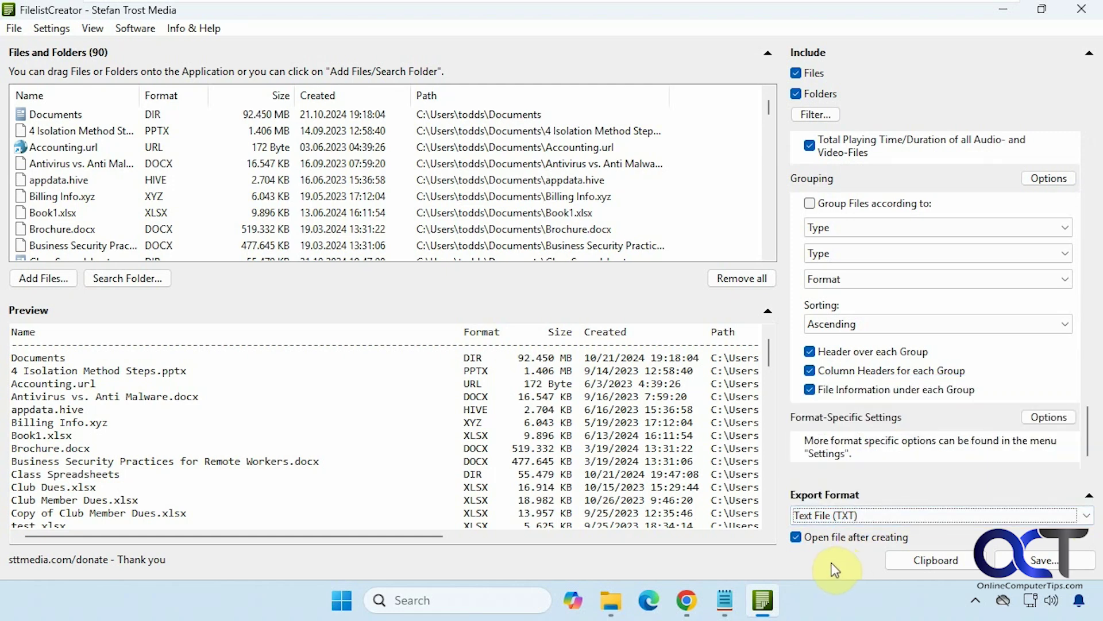
pyautogui.click(916, 560)
pyautogui.click(724, 599)
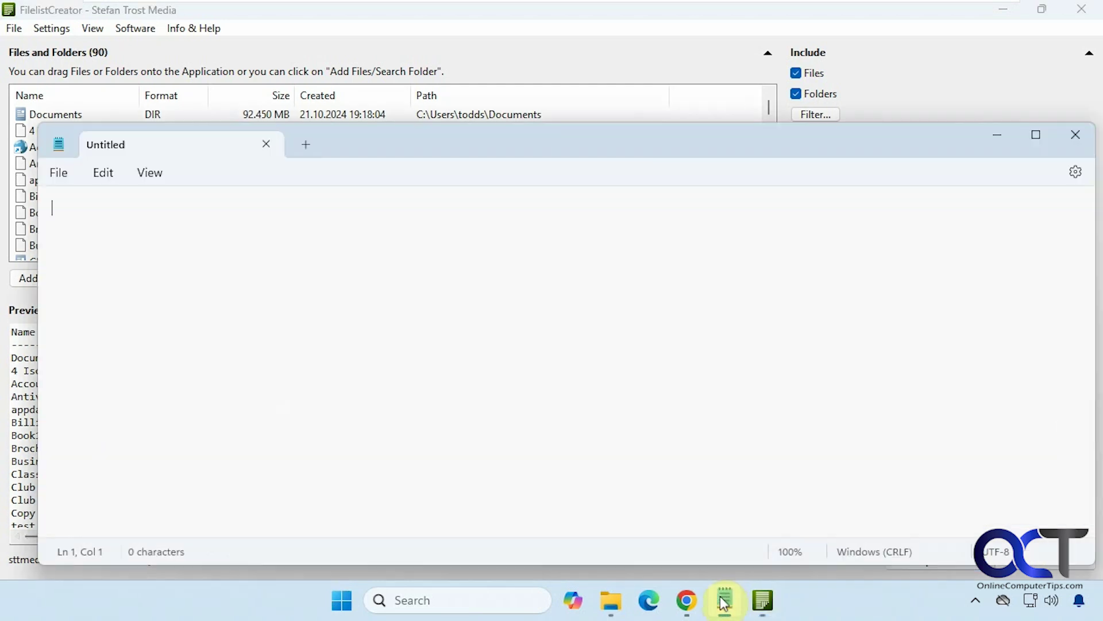
pyautogui.hotkey('ctrl', 'v')
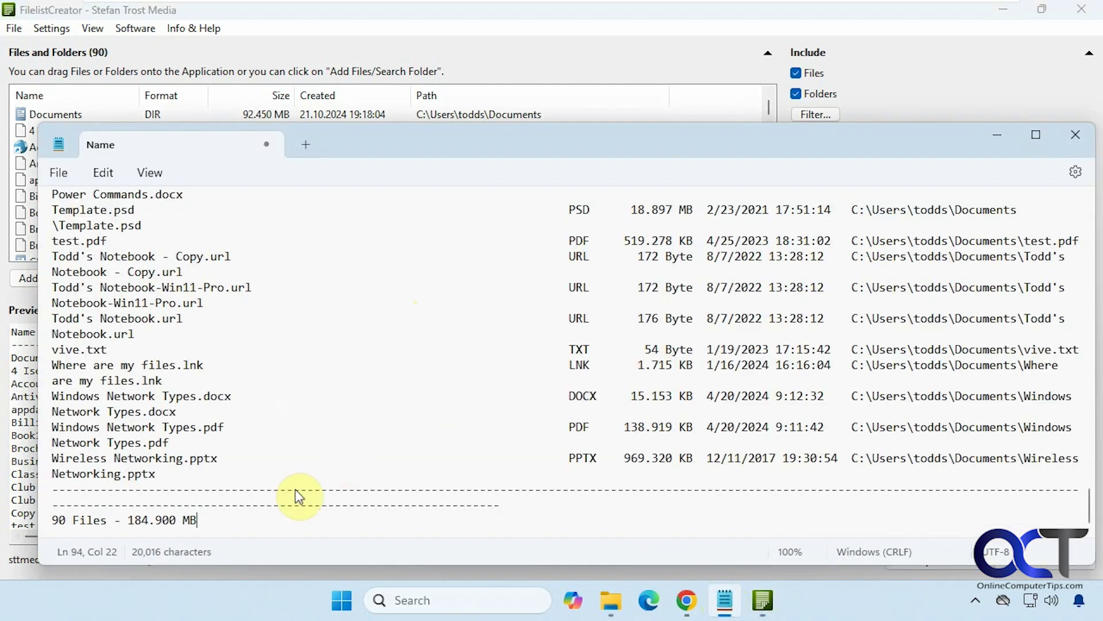
pyautogui.scroll(12, 406, 410)
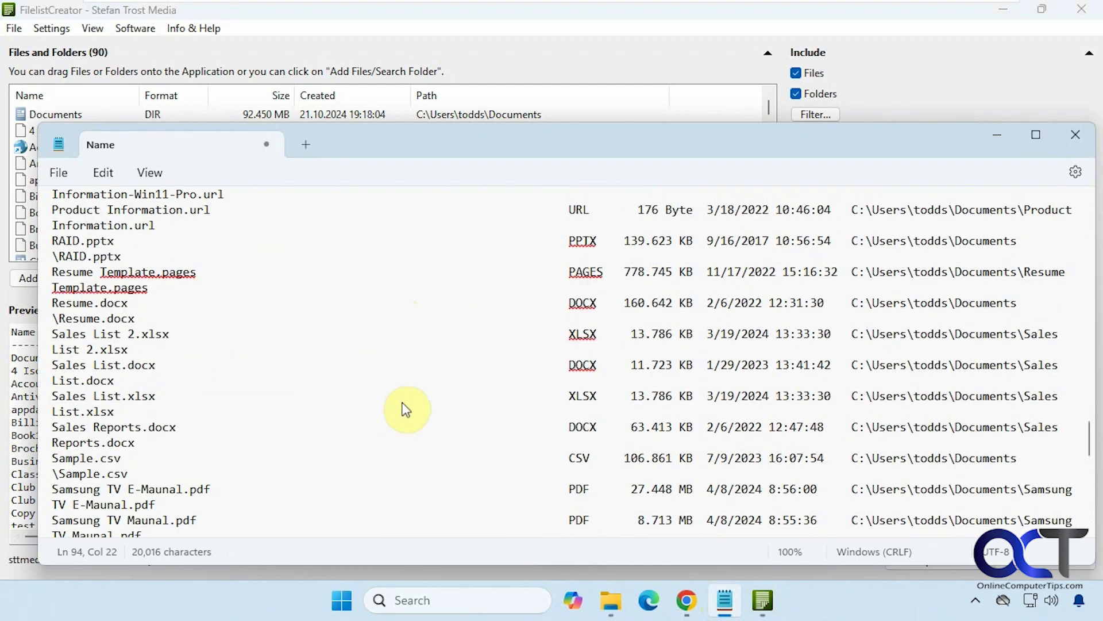
pyautogui.moveTo(1090, 437); pyautogui.dragTo(1099, 514)
# Step: Export the listing as Web Page (HTML), saving file-list.html to the Desktop
pyautogui.click(997, 135)
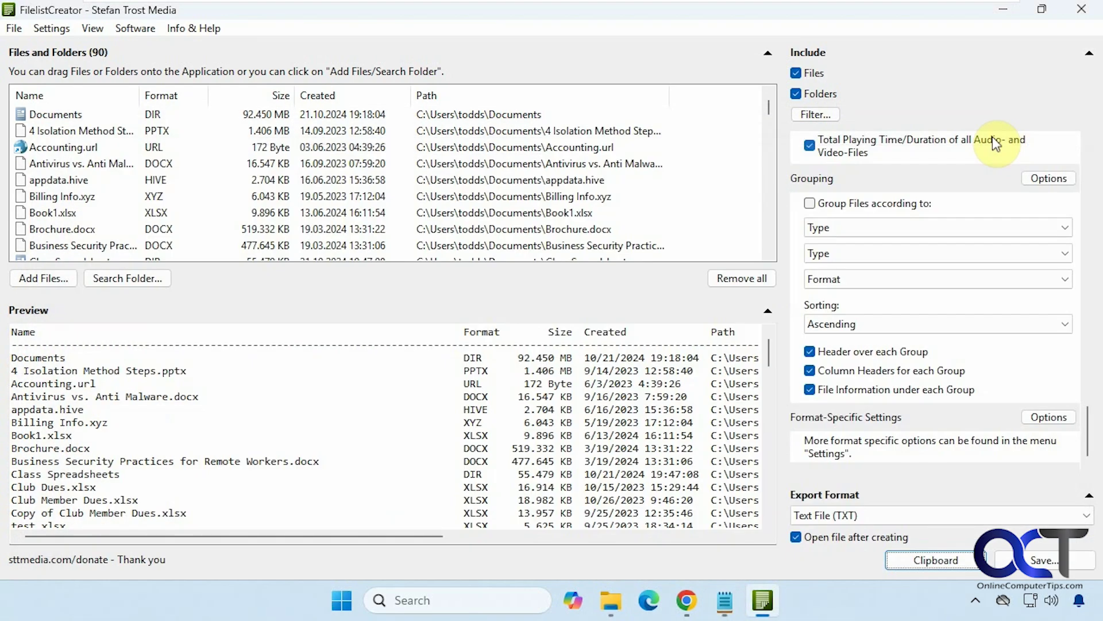
pyautogui.click(1083, 515)
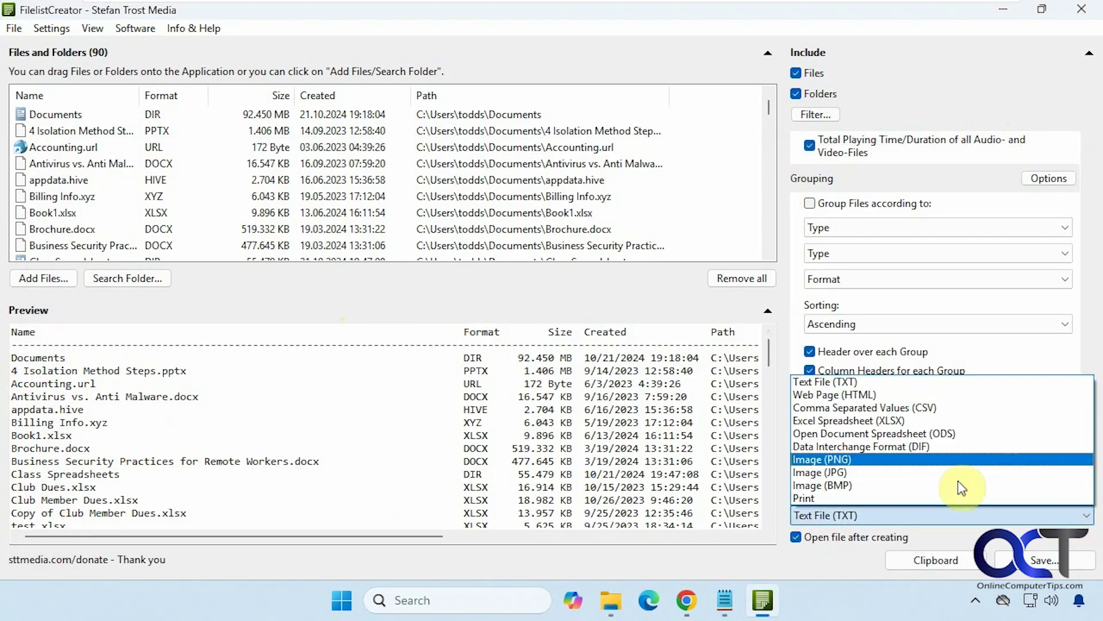
pyautogui.click(871, 394)
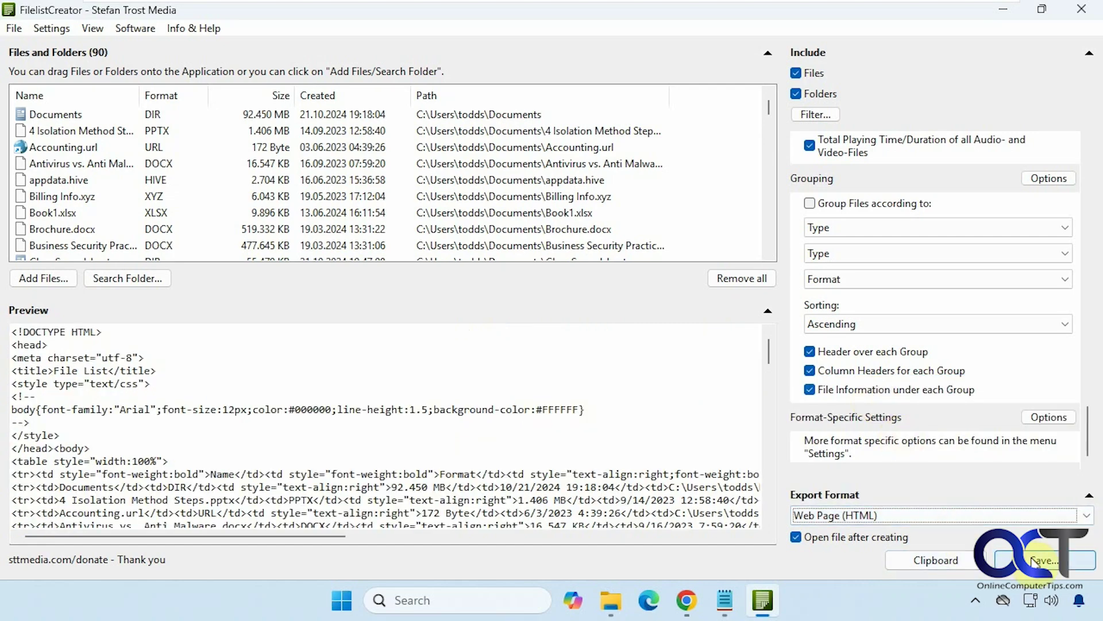
pyautogui.click(1040, 560)
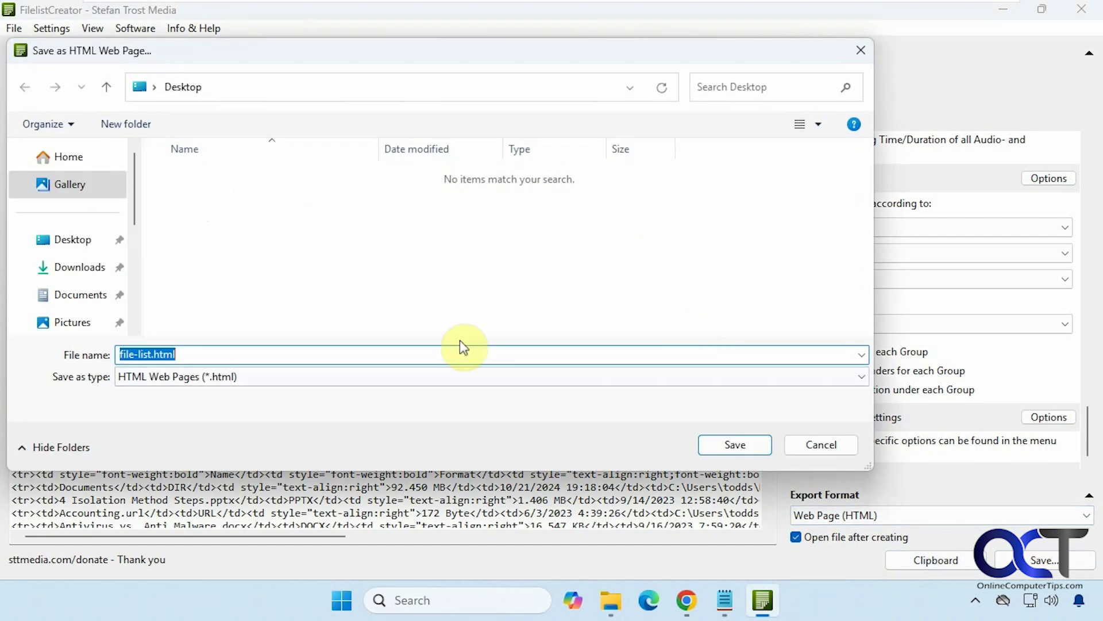
pyautogui.click(717, 445)
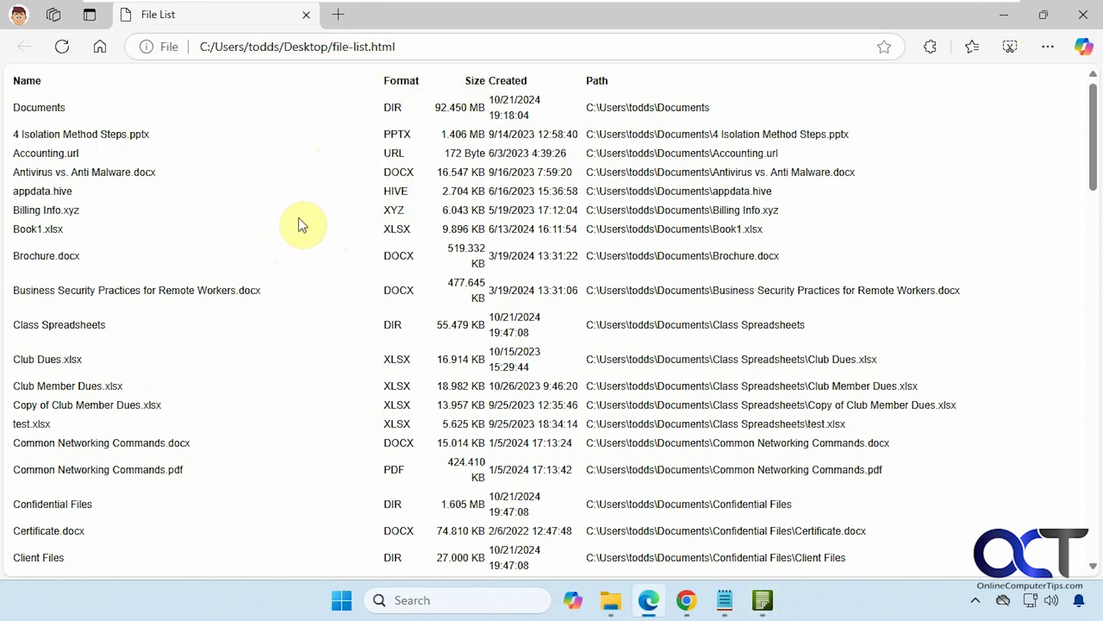
# Step: Scroll through the exported File List page in Edge, then close the browser
pyautogui.scroll(-5, 299, 224)
pyautogui.scroll(-18, 303, 224)
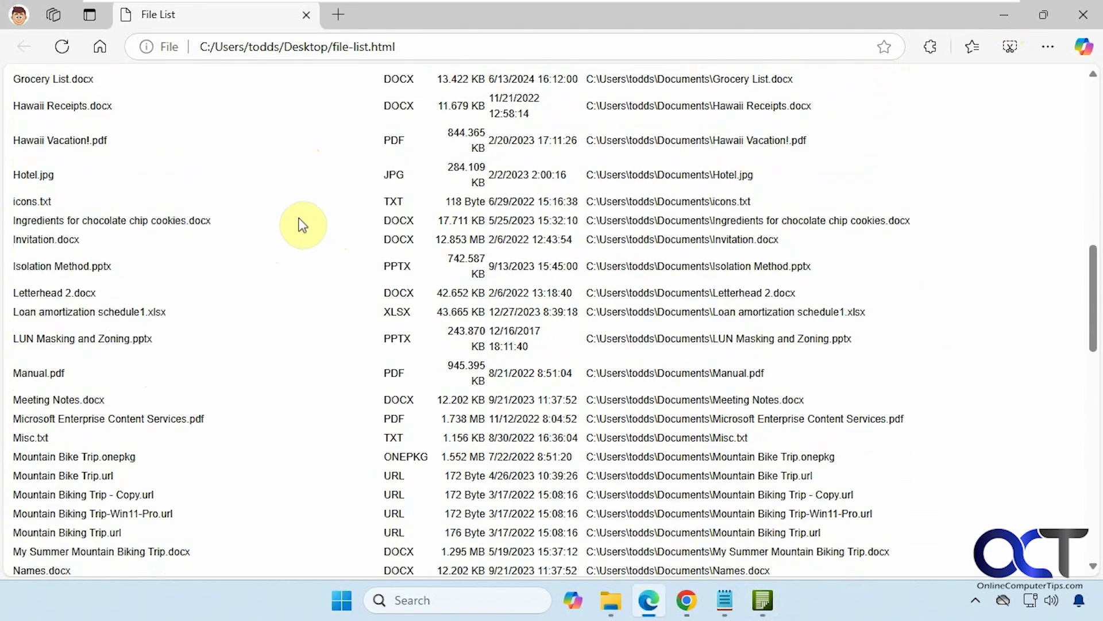
pyautogui.scroll(6, 303, 224)
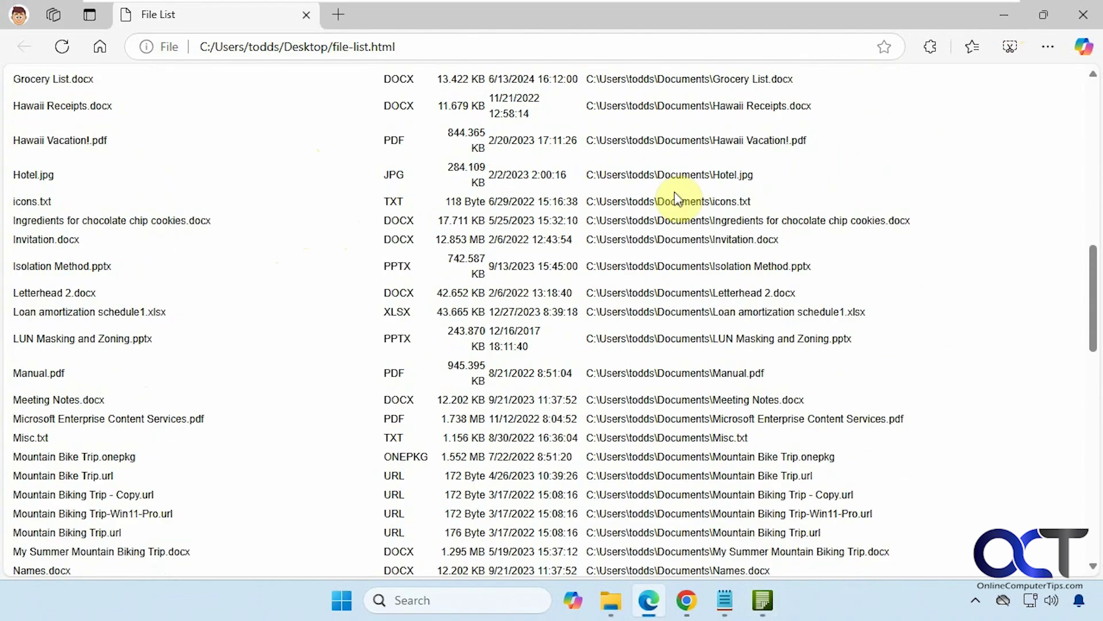
pyautogui.click(1073, 14)
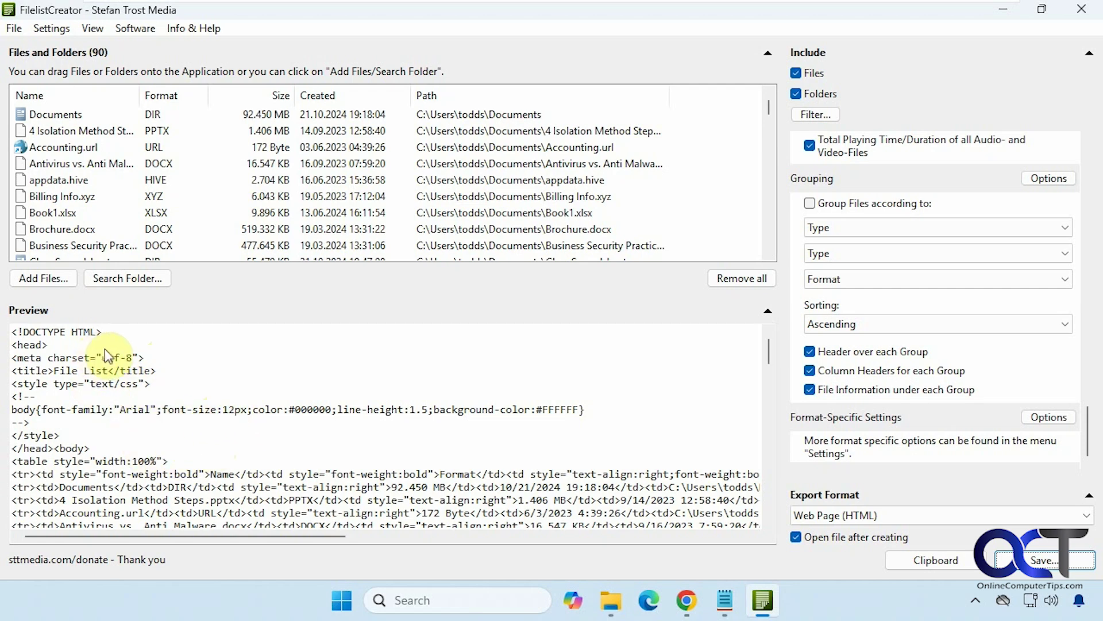
# Step: Try XLSX, CSV and ODS export formats, then choose Image (PNG) and save file-list.png
pyautogui.click(896, 517)
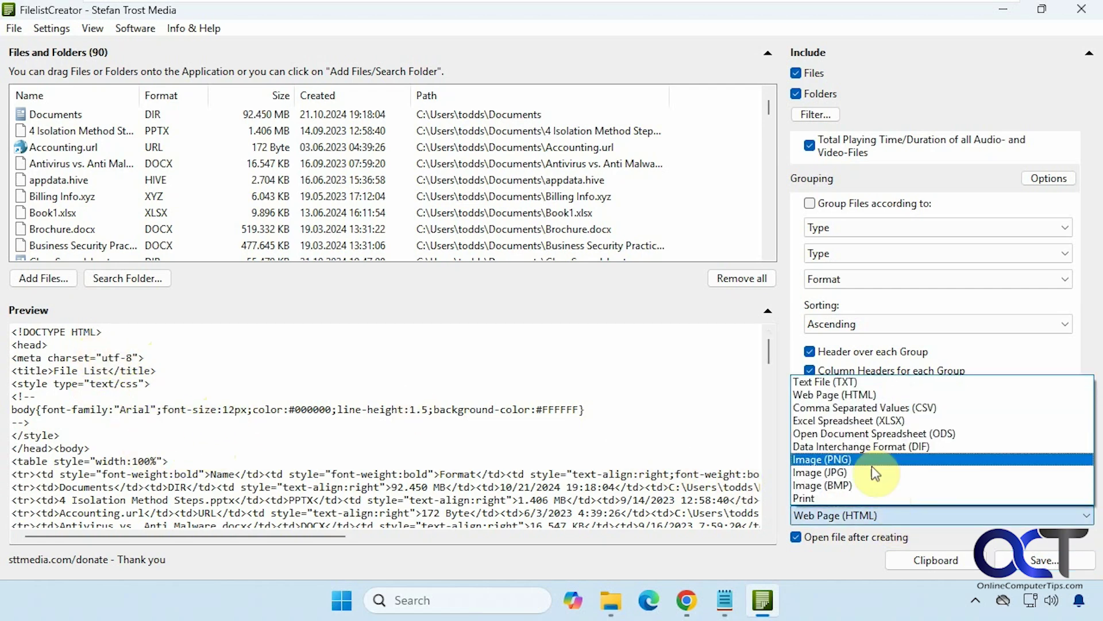
pyautogui.click(863, 419)
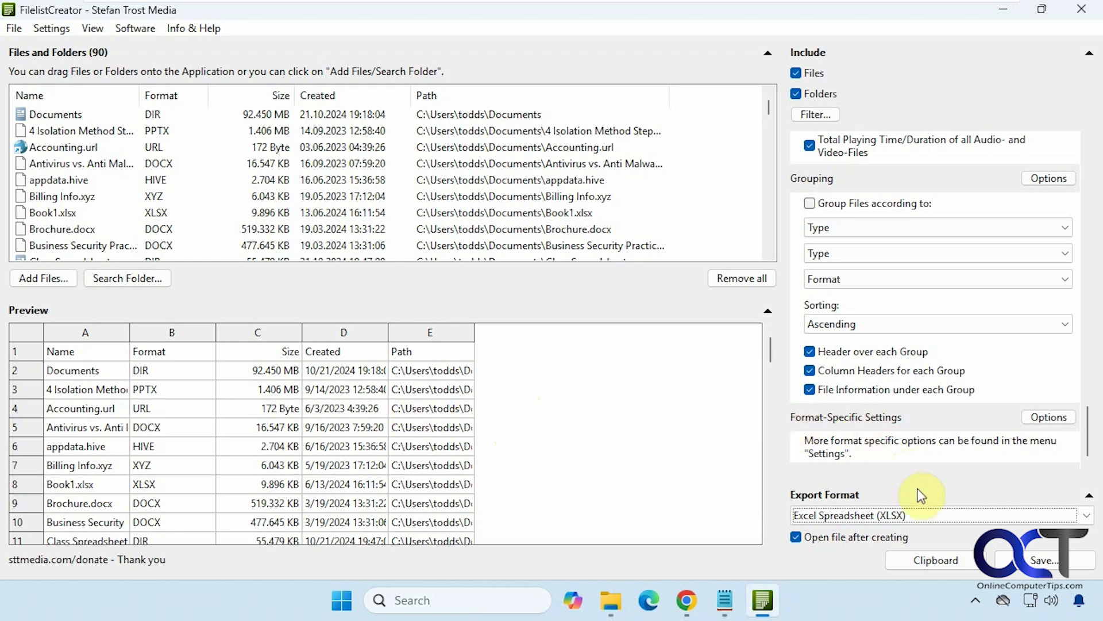
pyautogui.click(915, 516)
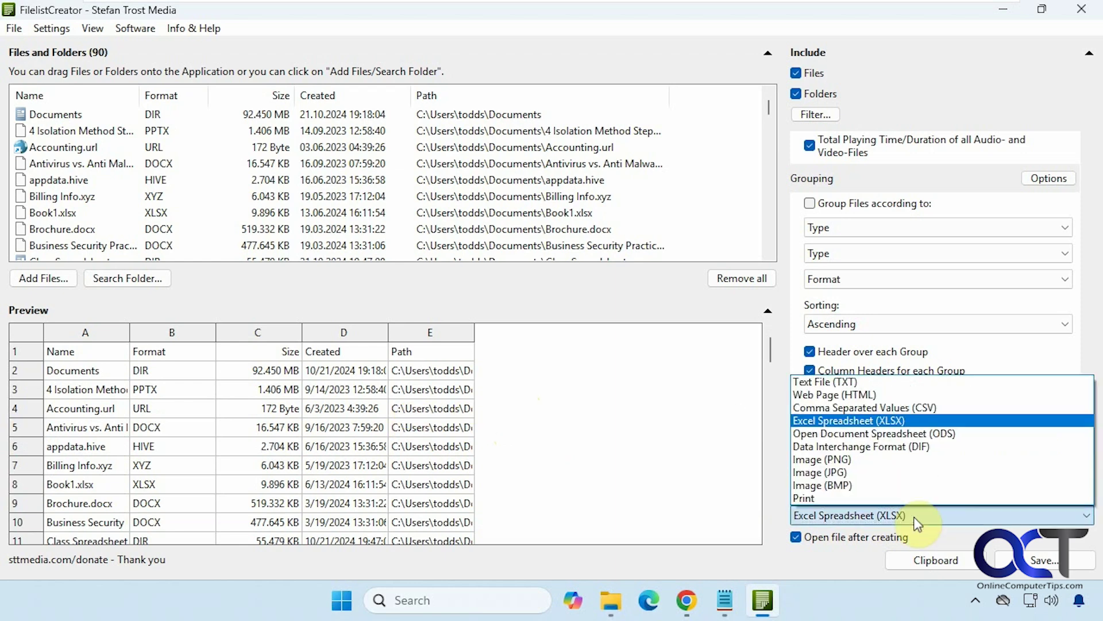
pyautogui.click(883, 406)
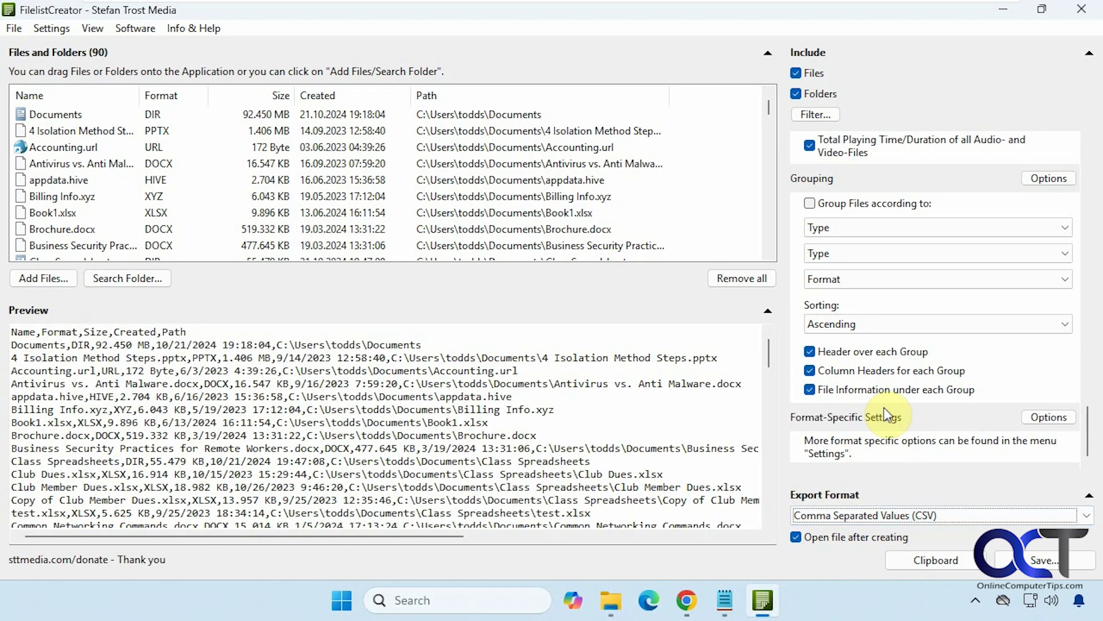
pyautogui.click(885, 515)
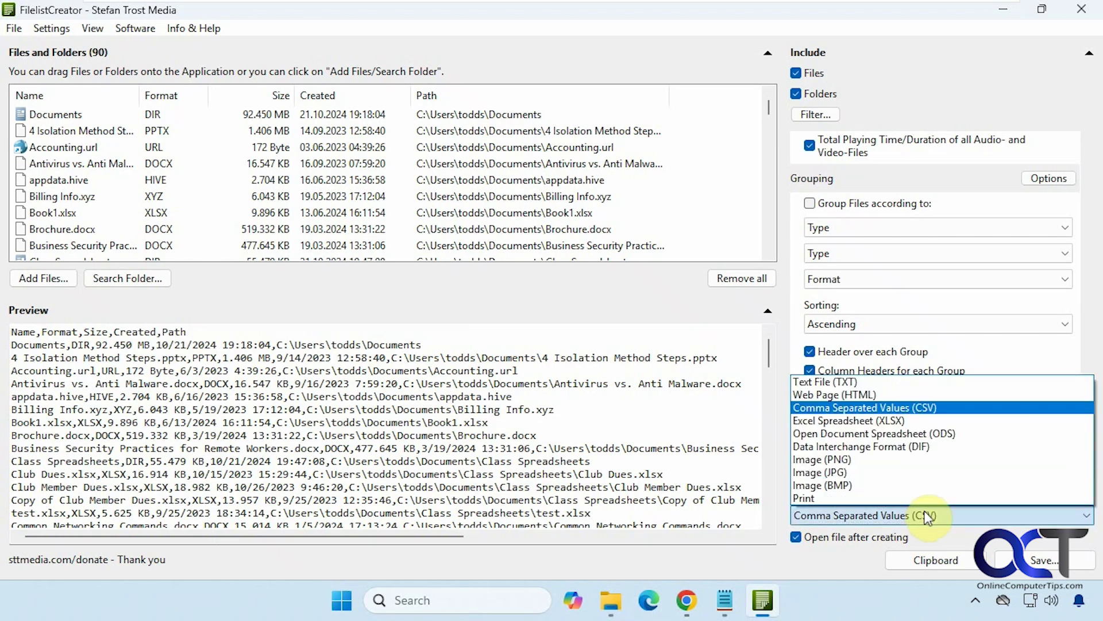
pyautogui.click(874, 434)
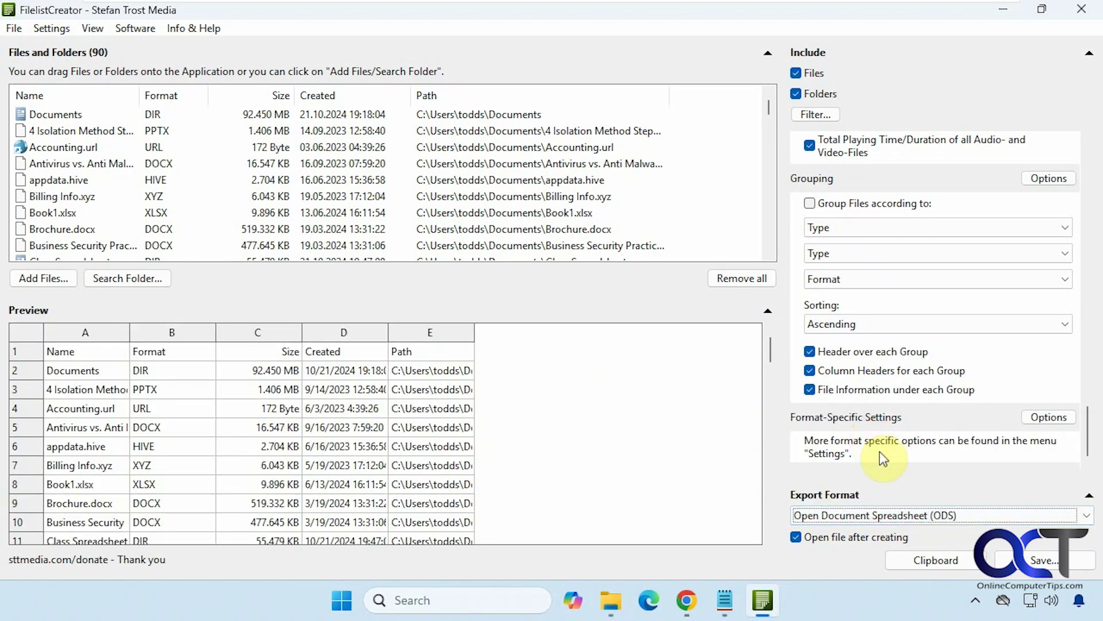
pyautogui.click(916, 514)
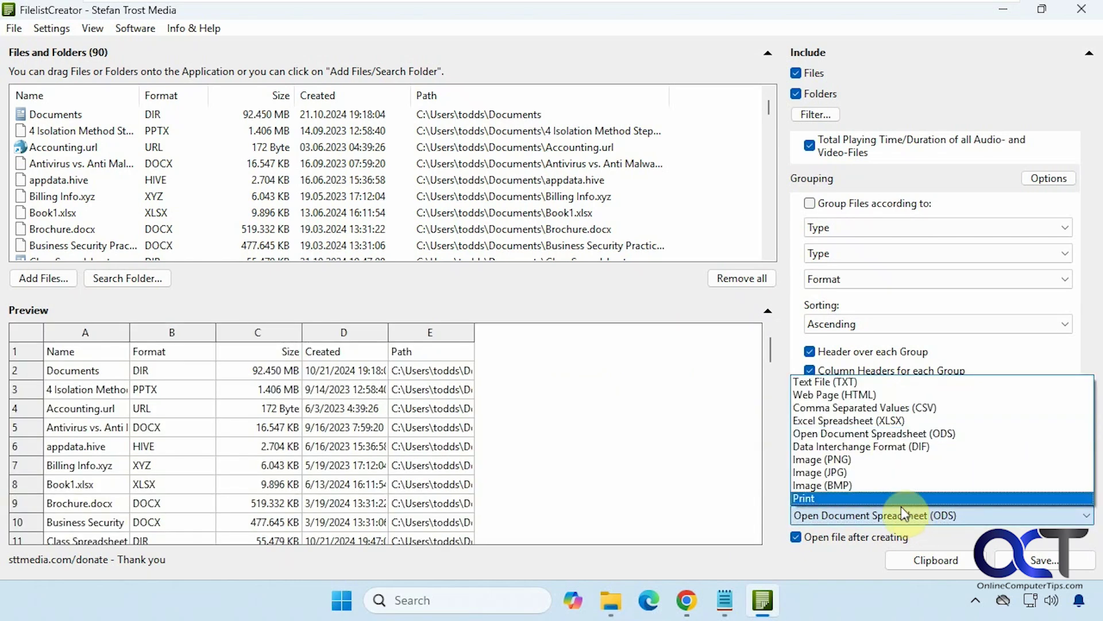
pyautogui.click(857, 460)
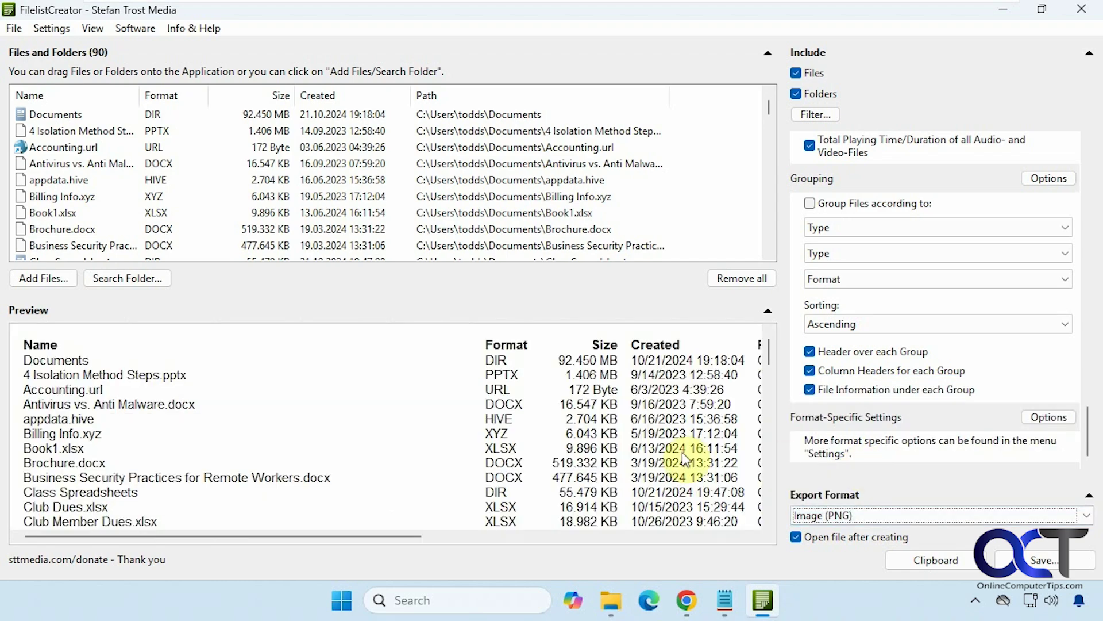
pyautogui.click(1042, 560)
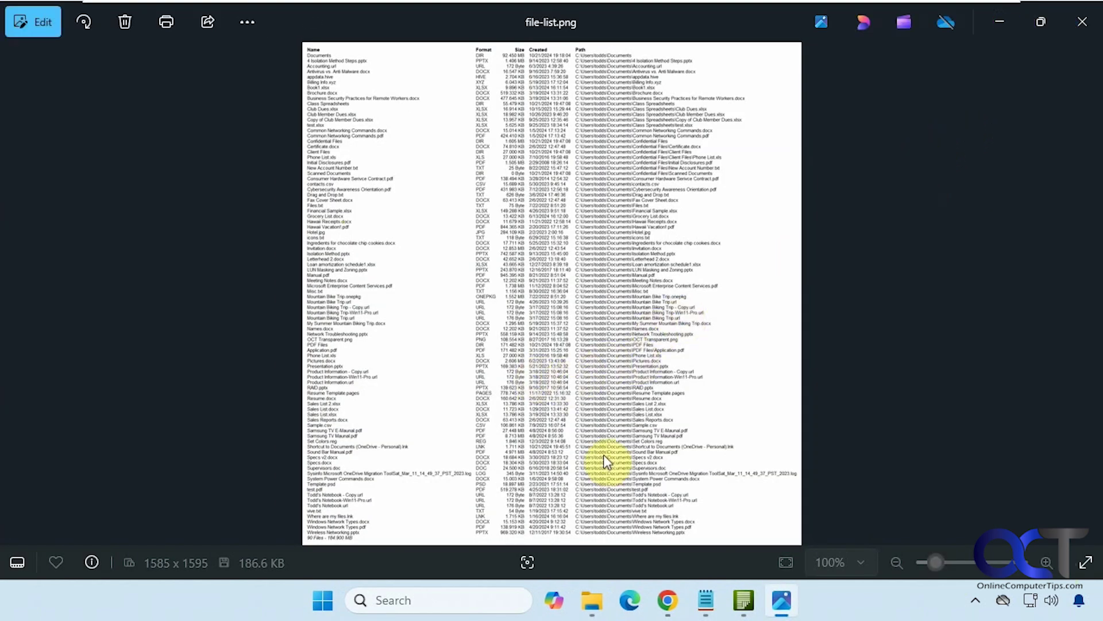
# Step: Close the file-list.png image in Photos to return to FilelistCreator
pyautogui.click(1082, 21)
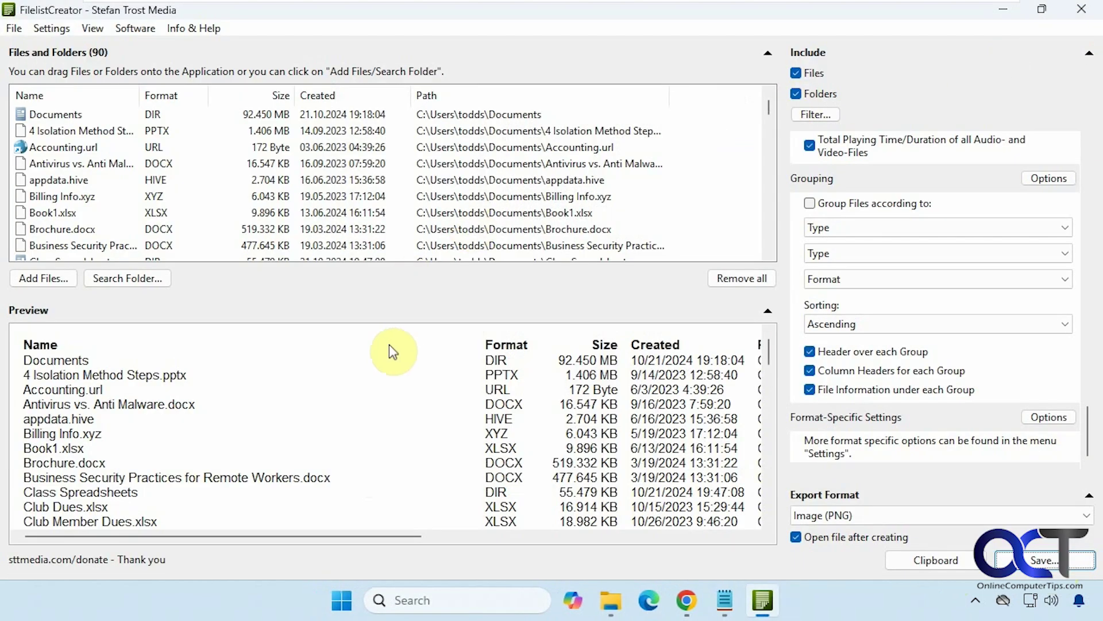
# Step: Browse the Text, HTML, CSV, spreadsheet, image and print export settings, then confirm System Integration's Send To entry is Active
pyautogui.click(14, 29)
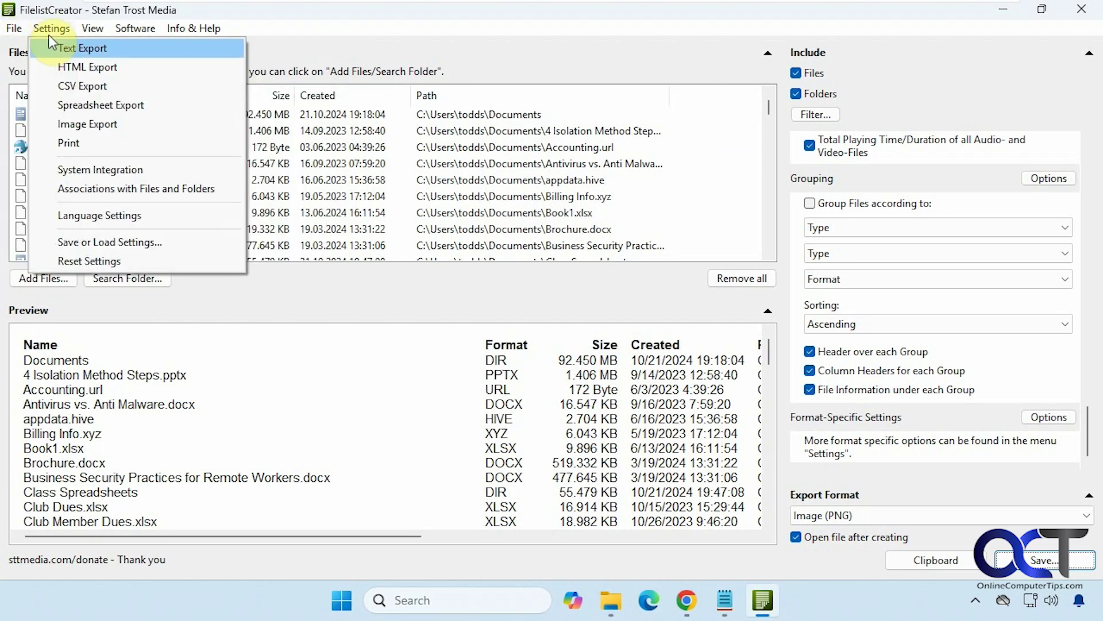
pyautogui.click(66, 45)
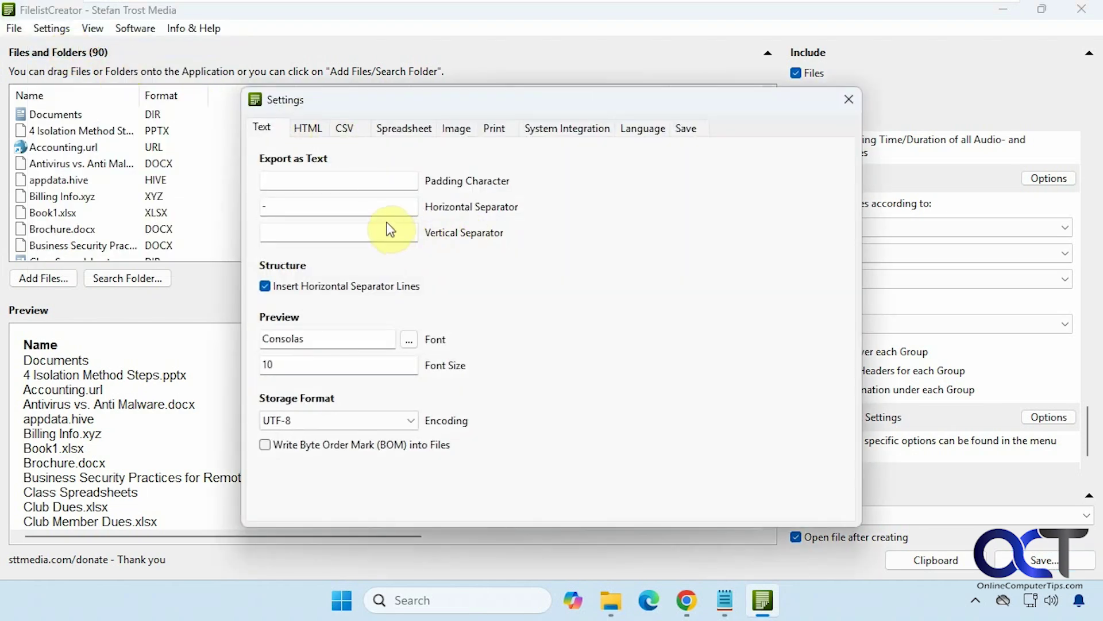
pyautogui.click(308, 127)
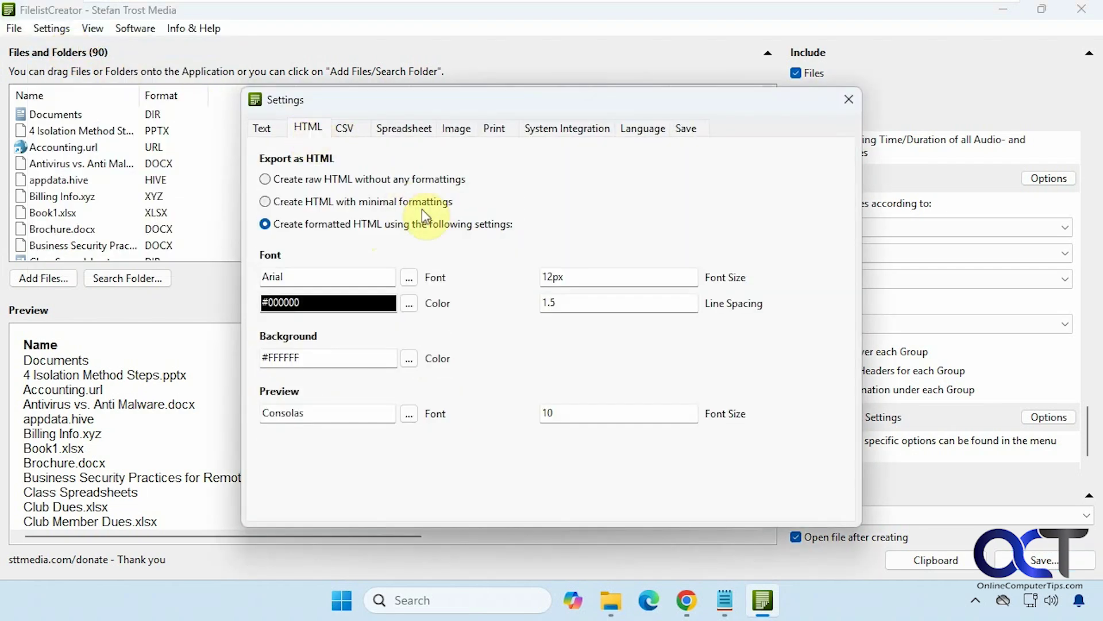
pyautogui.click(346, 130)
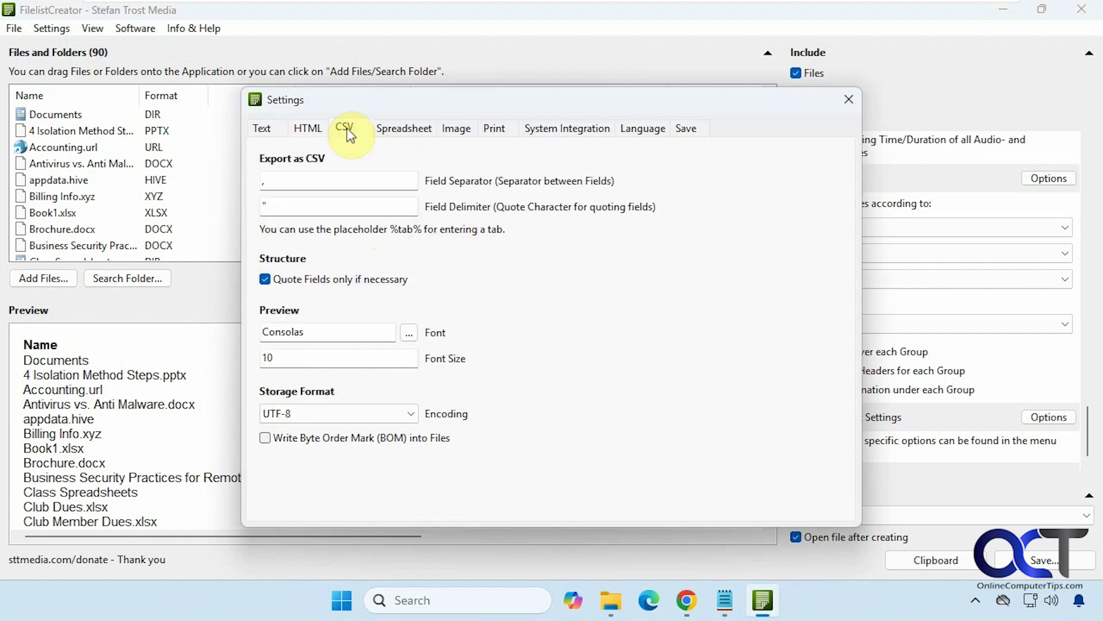
pyautogui.click(398, 129)
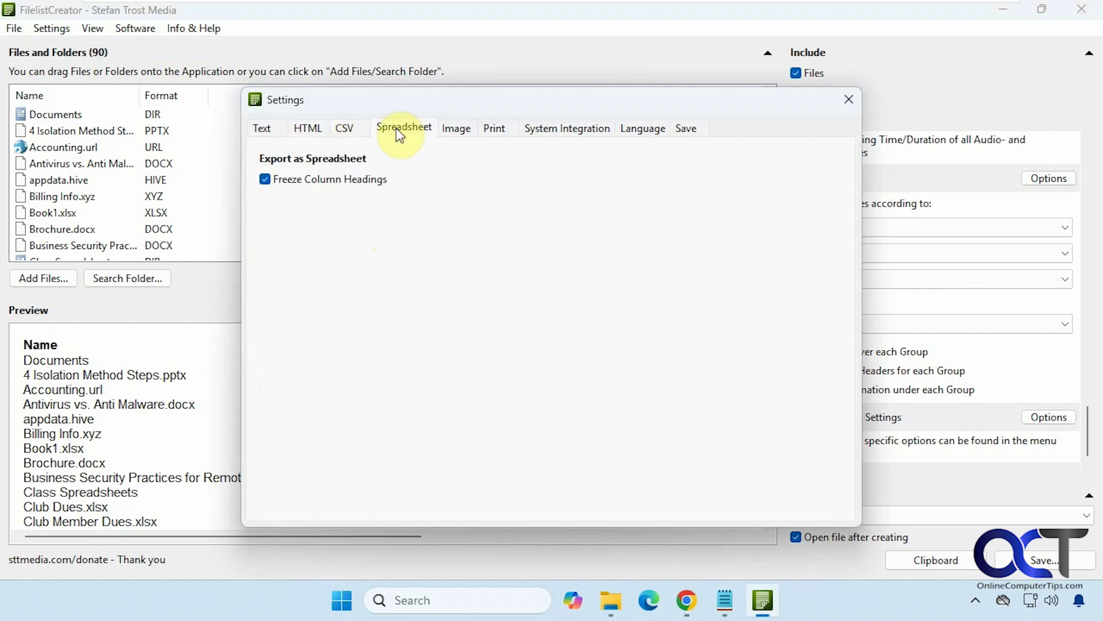
pyautogui.click(449, 130)
pyautogui.click(495, 134)
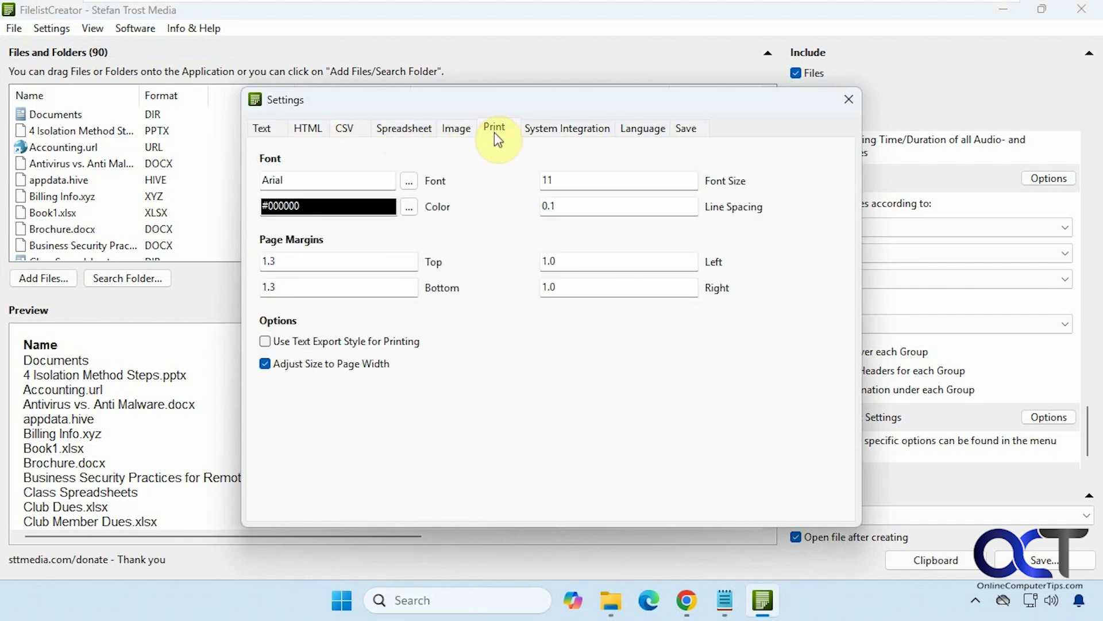
pyautogui.click(550, 132)
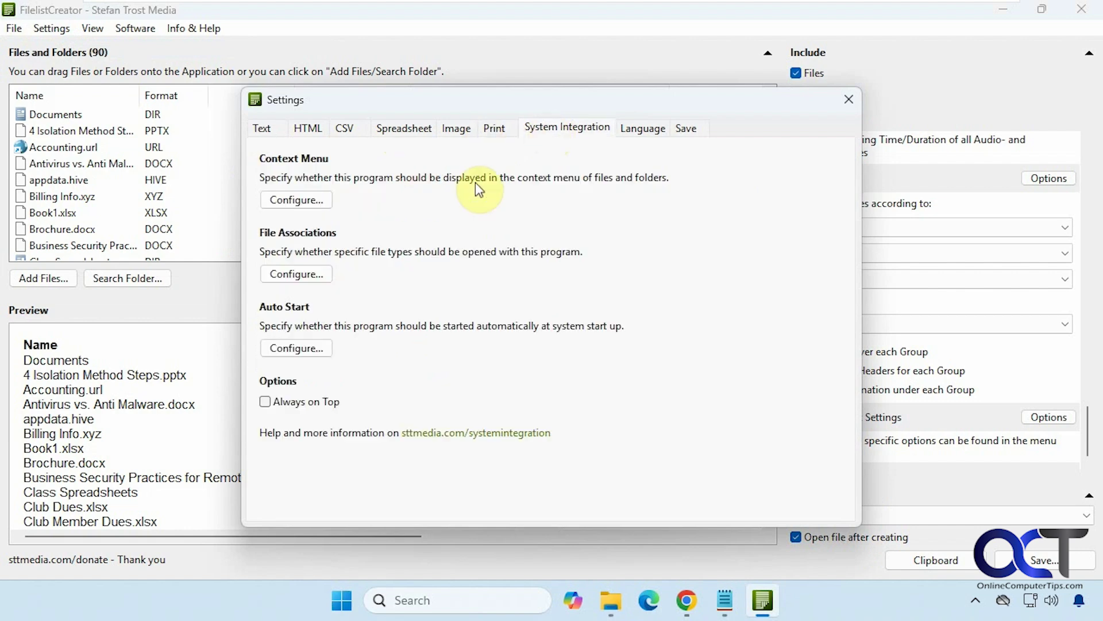
pyautogui.click(302, 199)
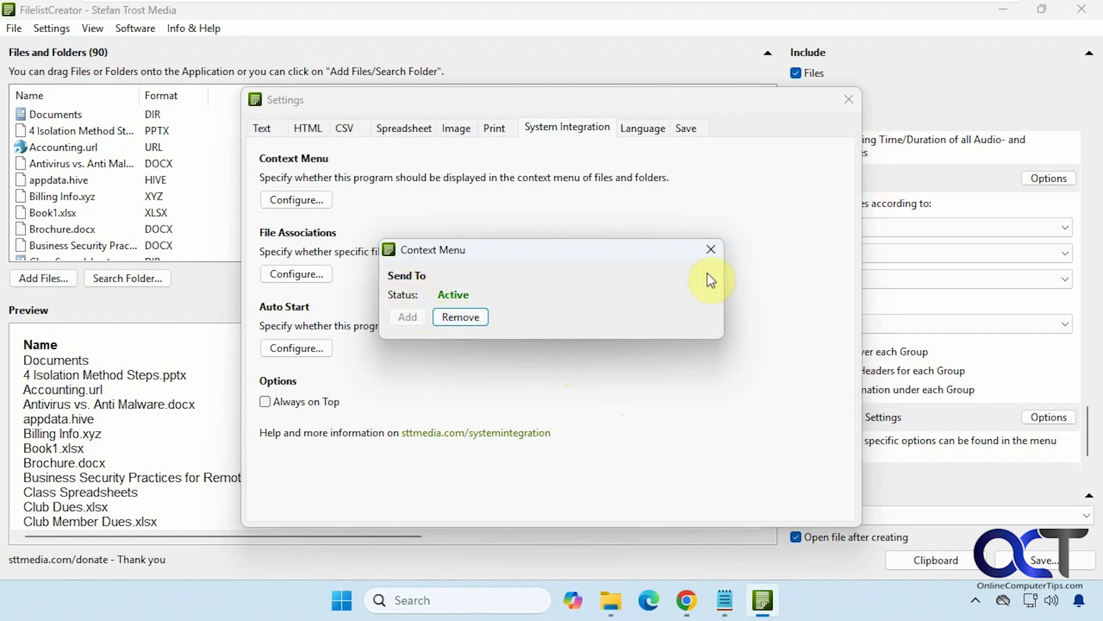
pyautogui.click(711, 249)
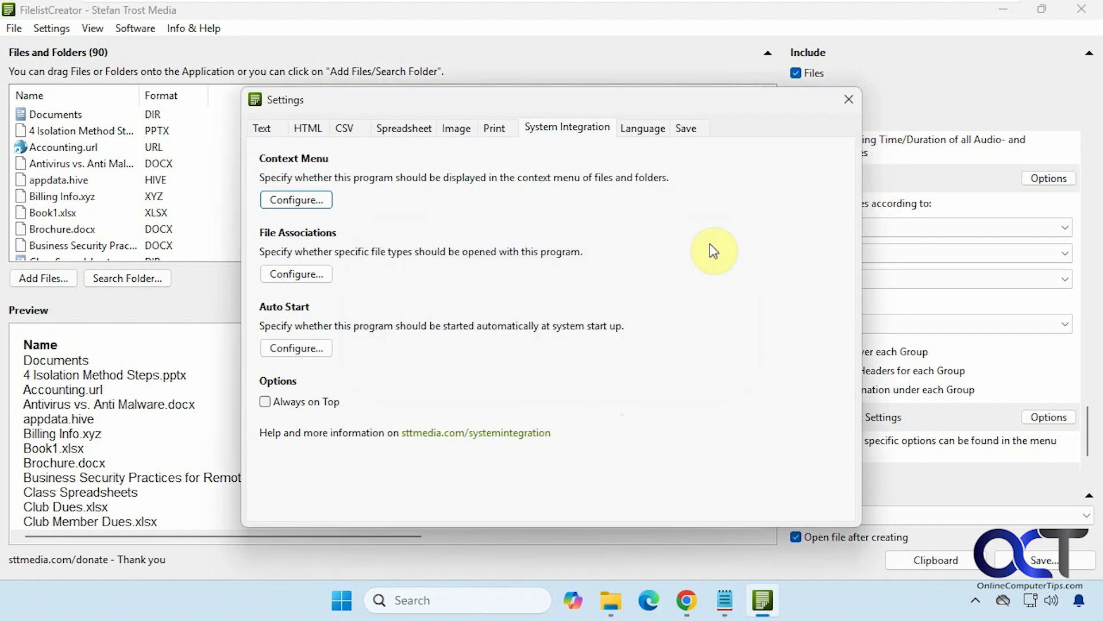
# Step: Close FilelistCreator, then use File Explorer's Send To on Documents to load its 84 files
pyautogui.click(848, 100)
pyautogui.click(1080, 9)
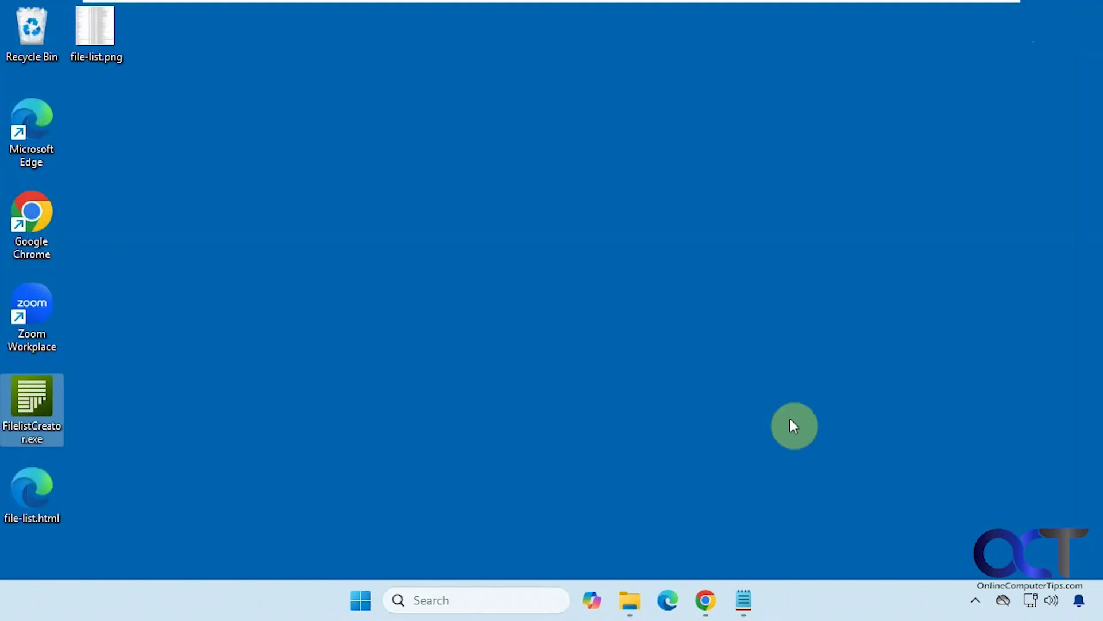
pyautogui.click(630, 600)
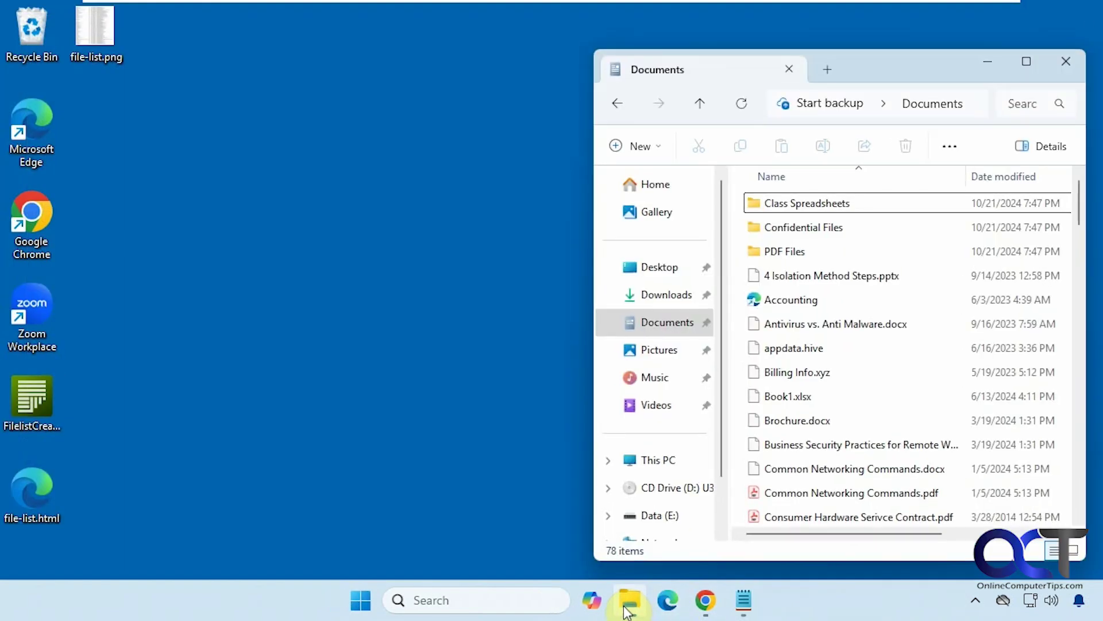
pyautogui.rightClick(665, 325)
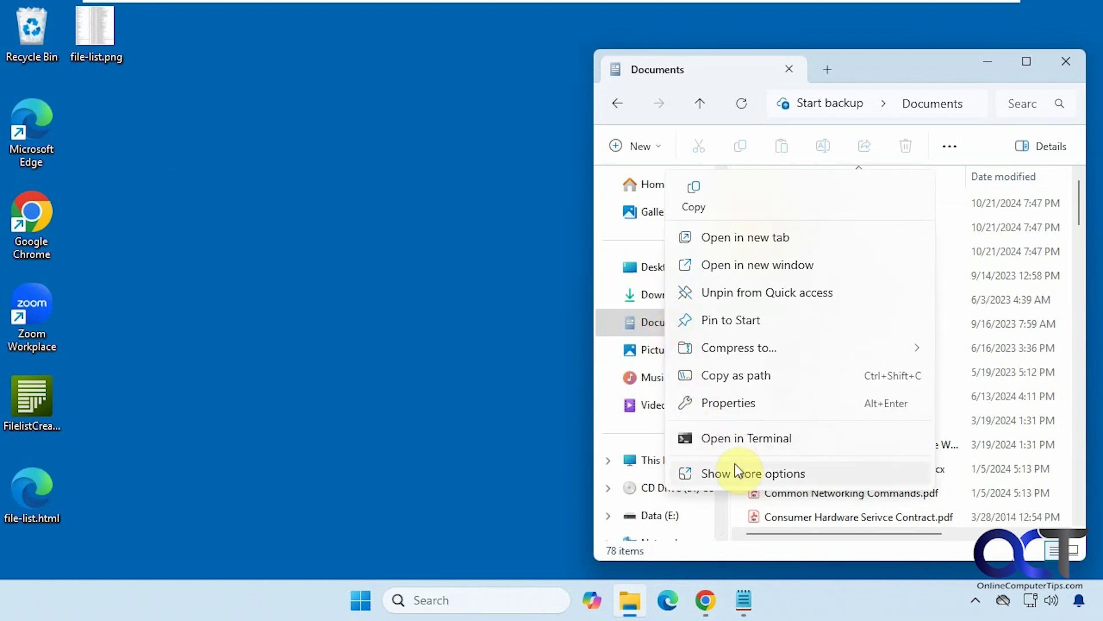
pyautogui.click(741, 472)
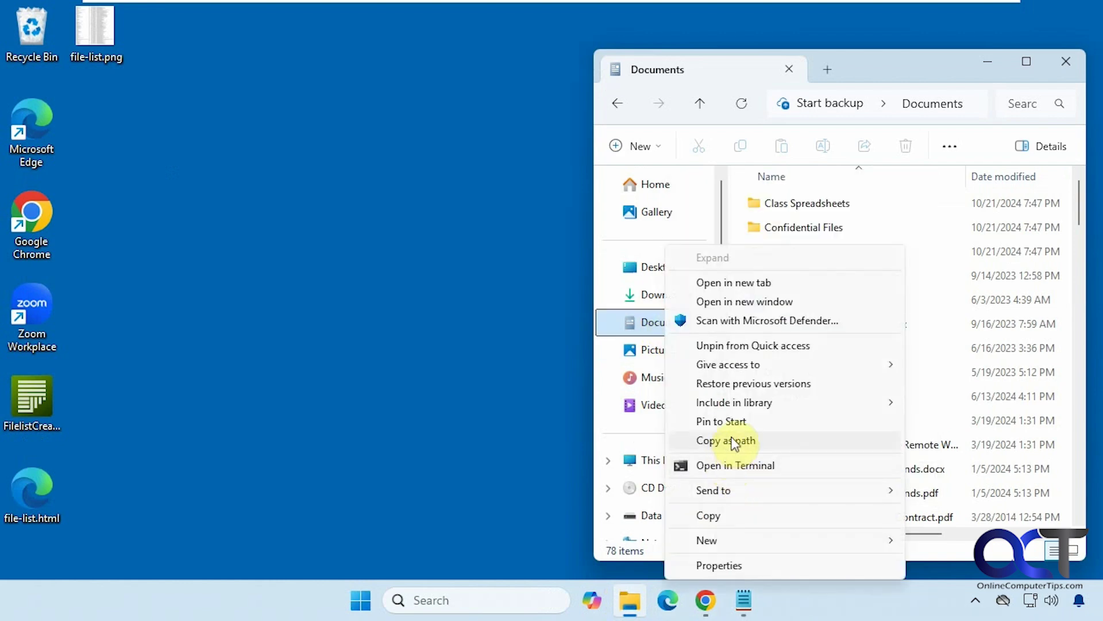
pyautogui.moveTo(740, 488)
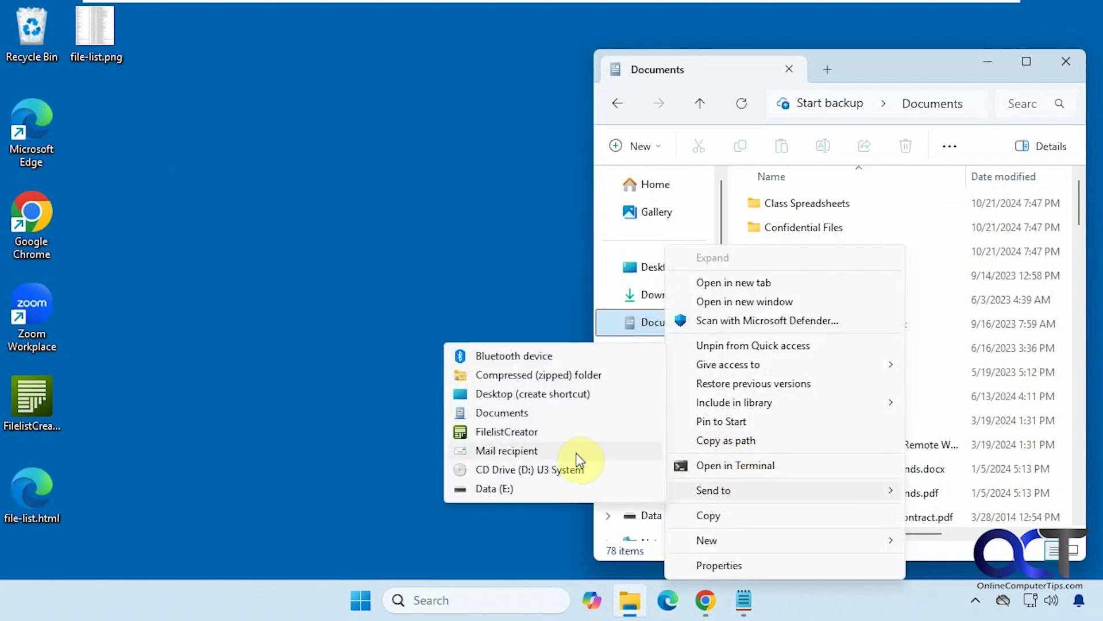
pyautogui.click(512, 431)
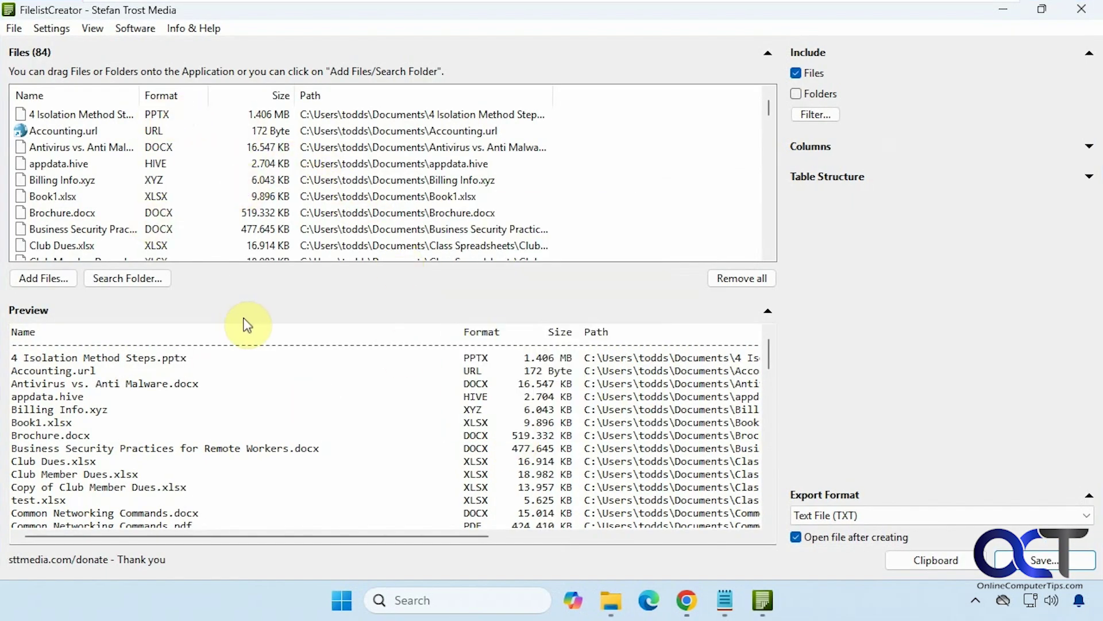
pyautogui.click(55, 28)
pyautogui.click(65, 43)
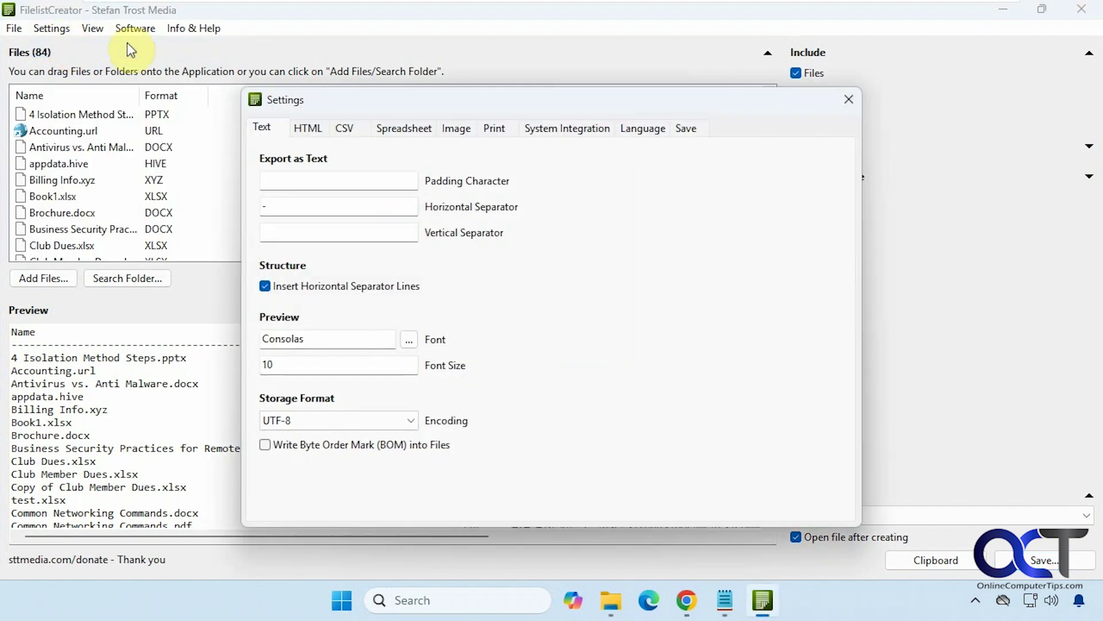
pyautogui.click(624, 128)
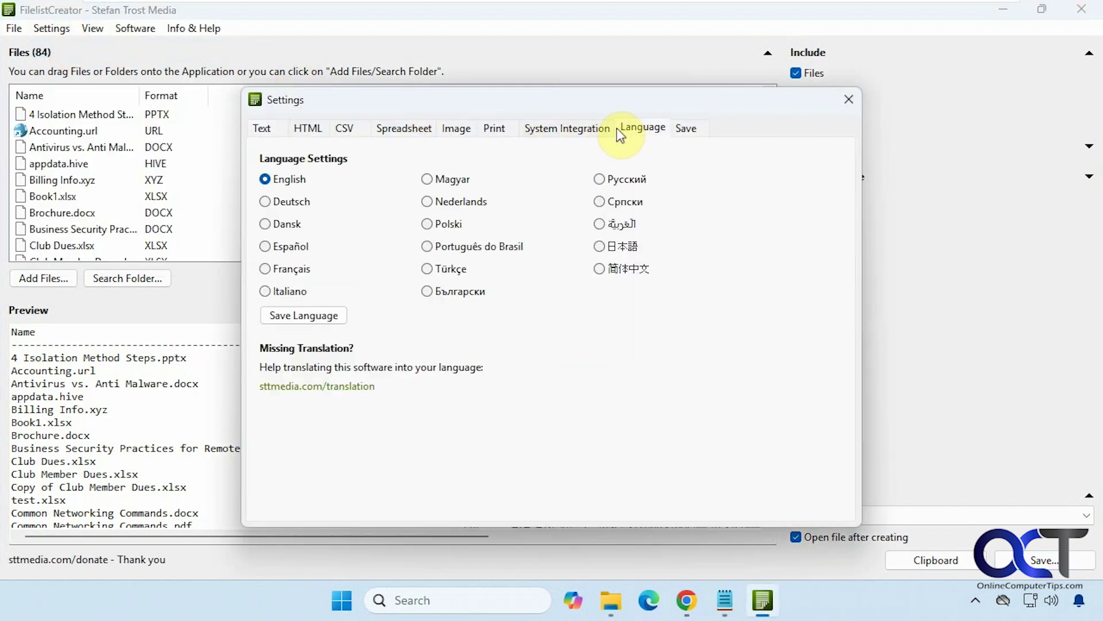
pyautogui.click(686, 129)
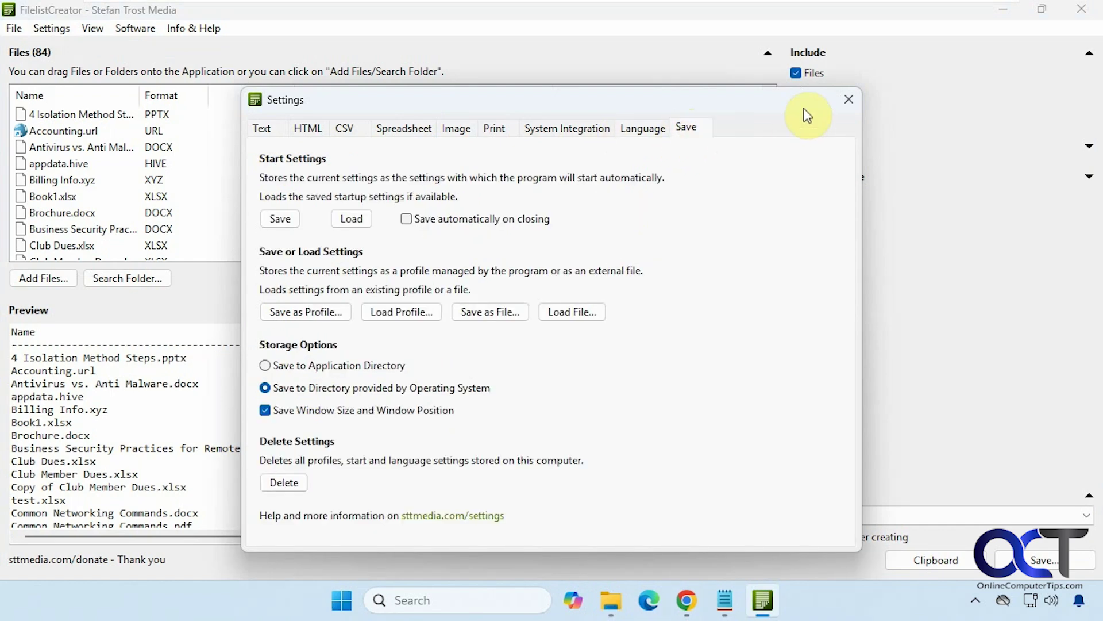
pyautogui.click(847, 99)
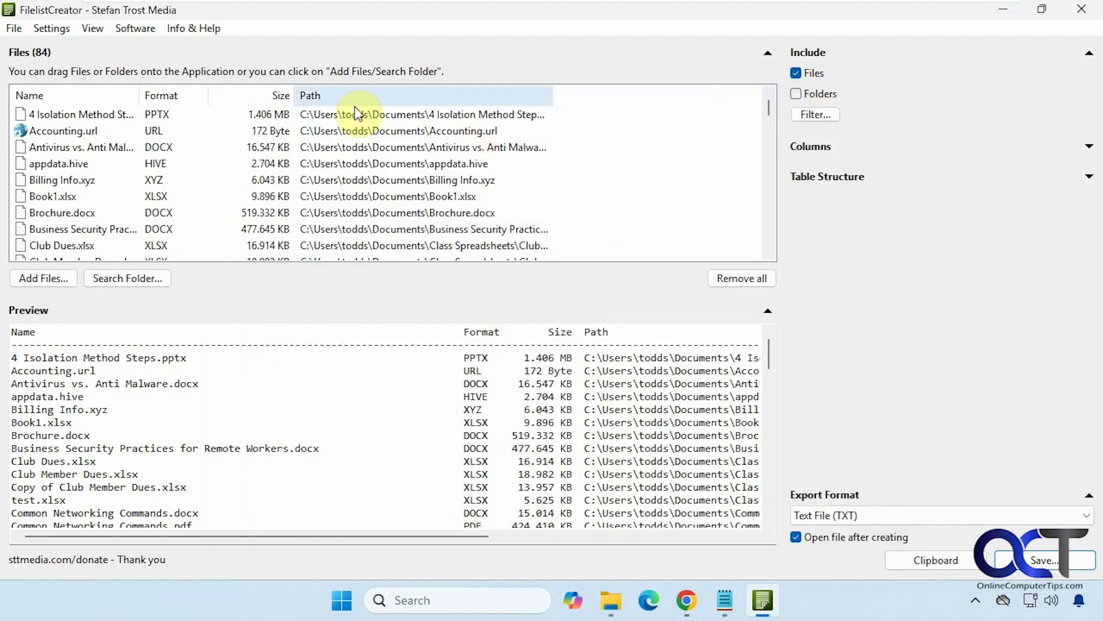
pyautogui.click(98, 30)
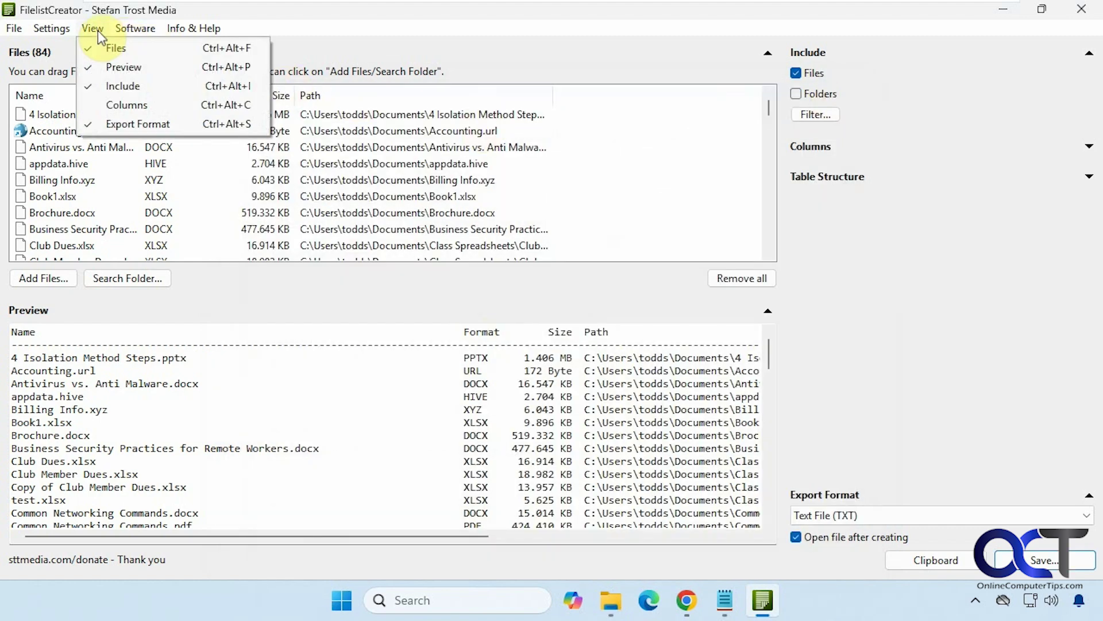
pyautogui.moveTo(136, 32)
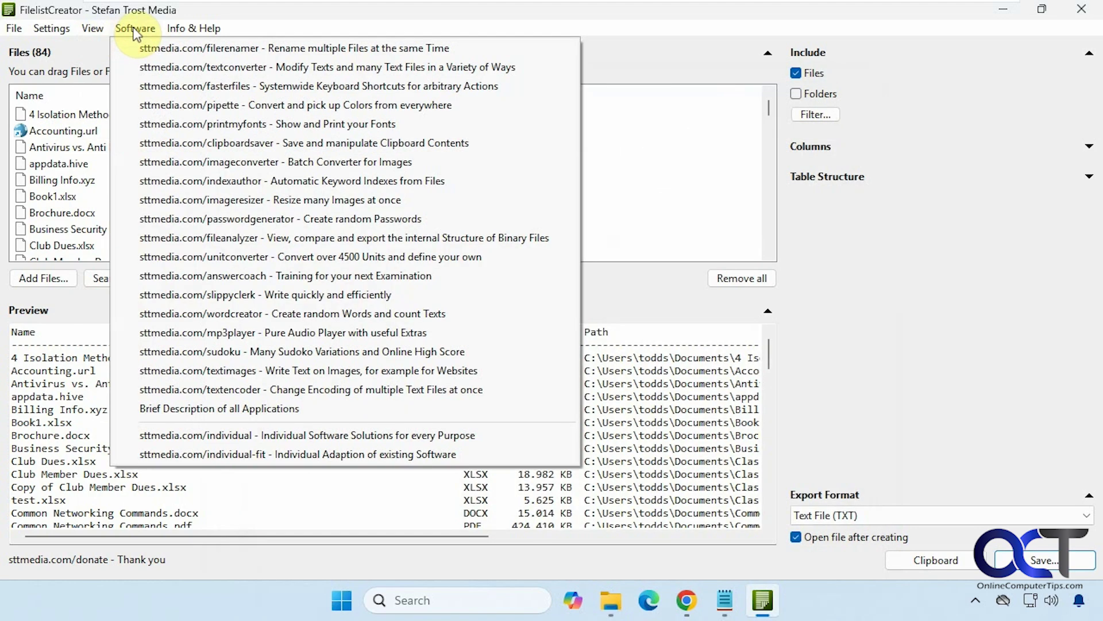
pyautogui.click(280, 9)
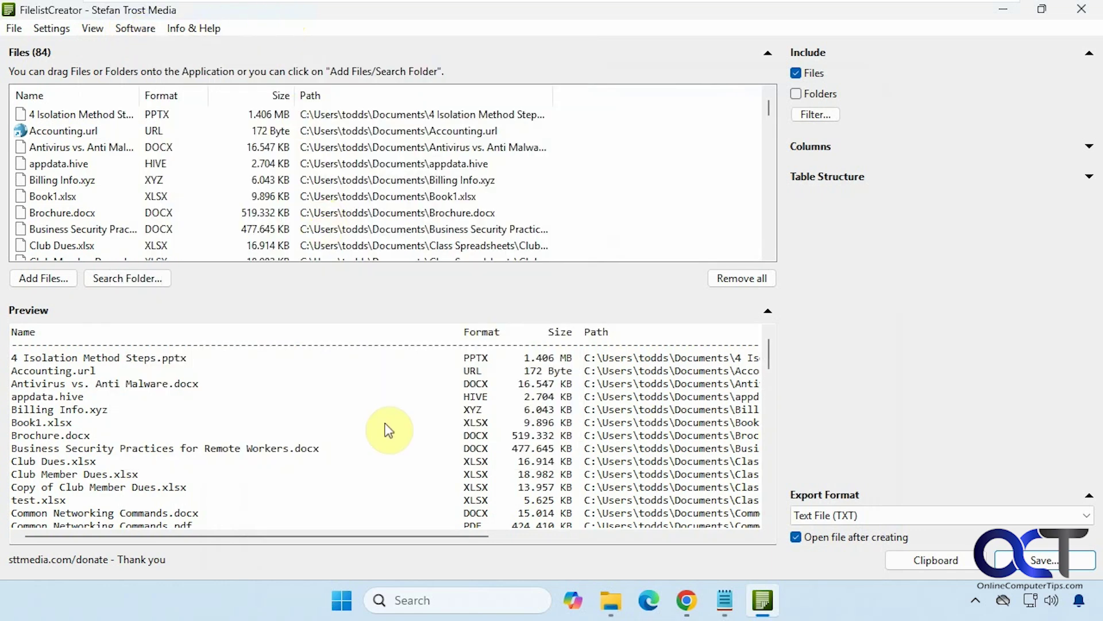